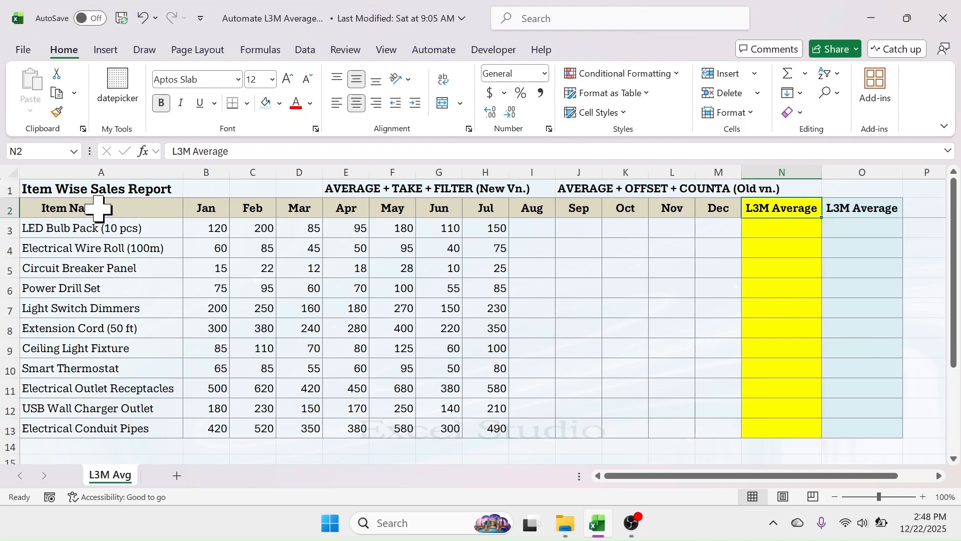
- Examine the item names, the monthly sales data from Jan to Jul, and the empty Aug column in the sales report
drag(98, 209, 94, 426)
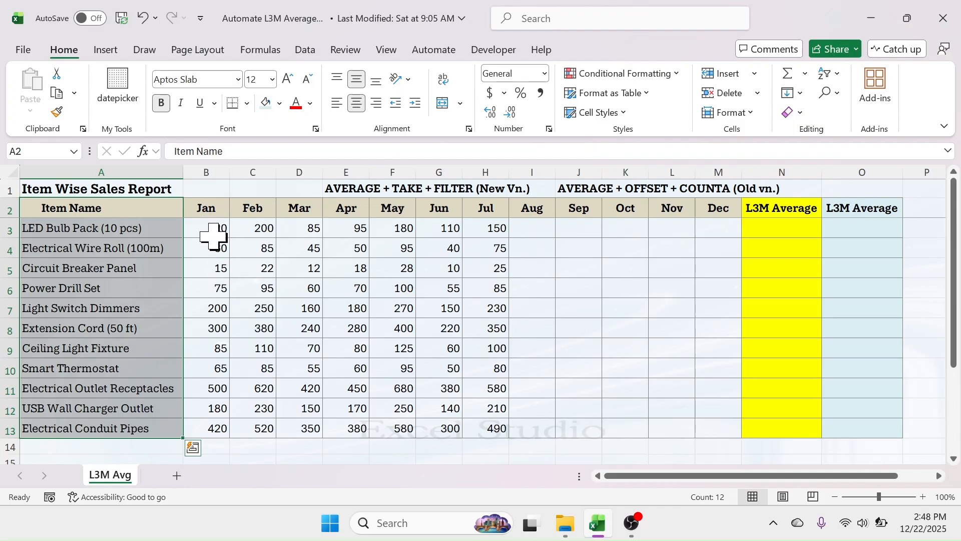
drag(208, 208, 720, 428)
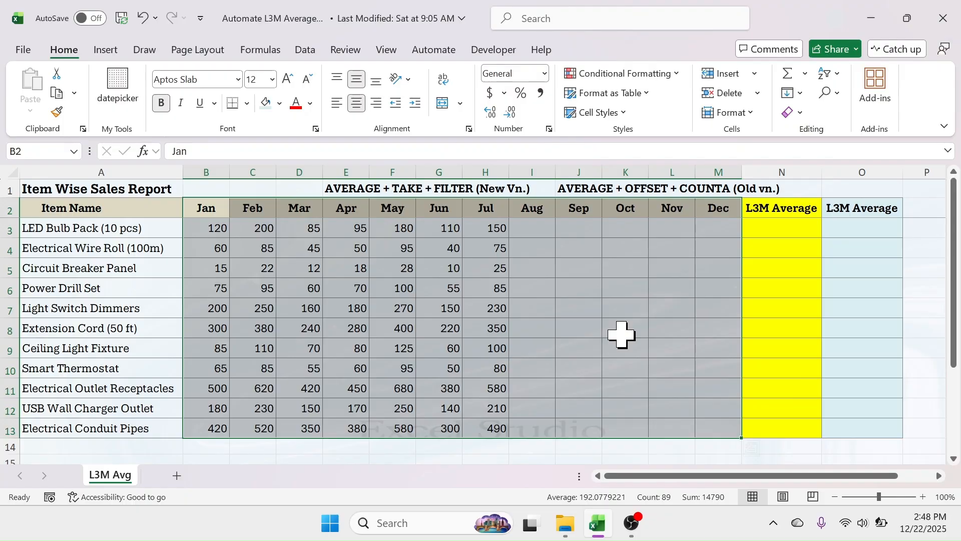
click(491, 253)
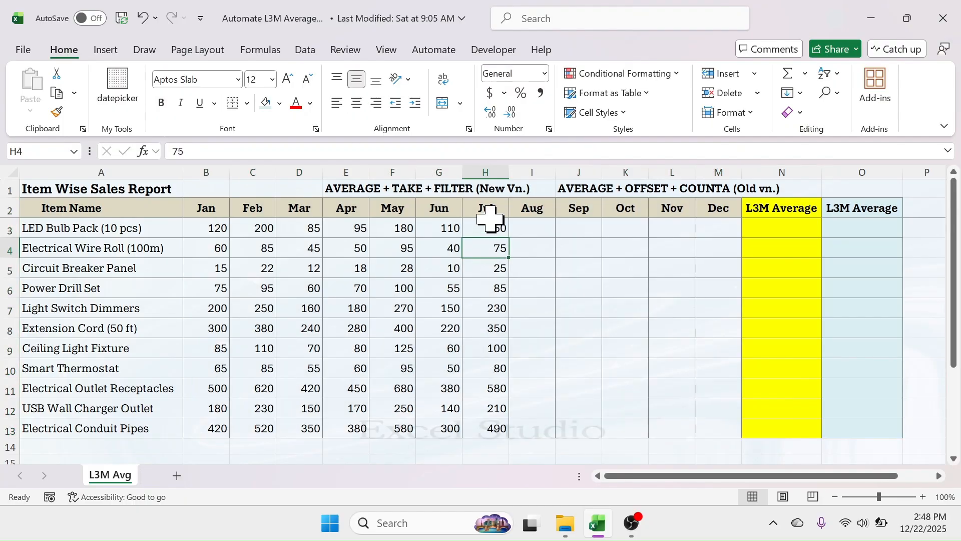
drag(491, 210, 494, 421)
click(620, 268)
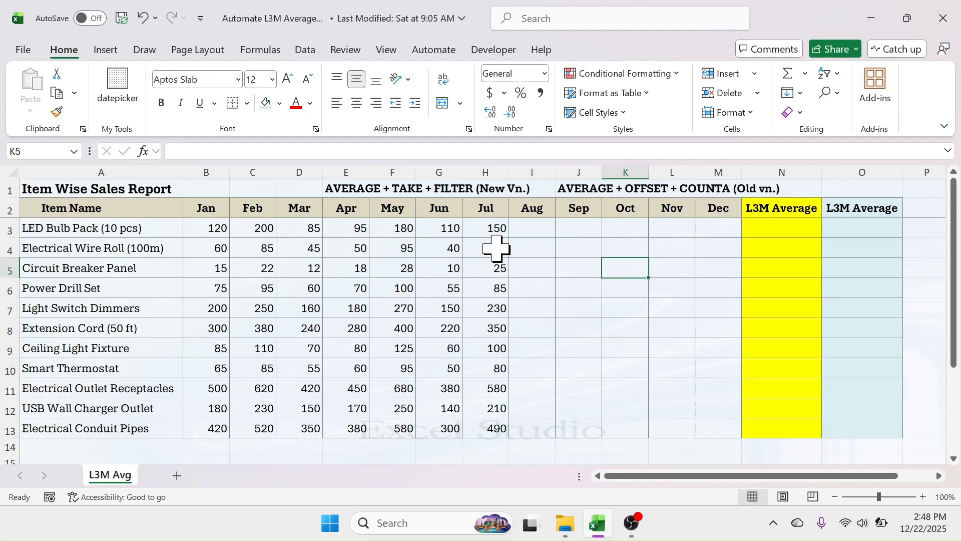
click(404, 227)
click(438, 230)
click(473, 229)
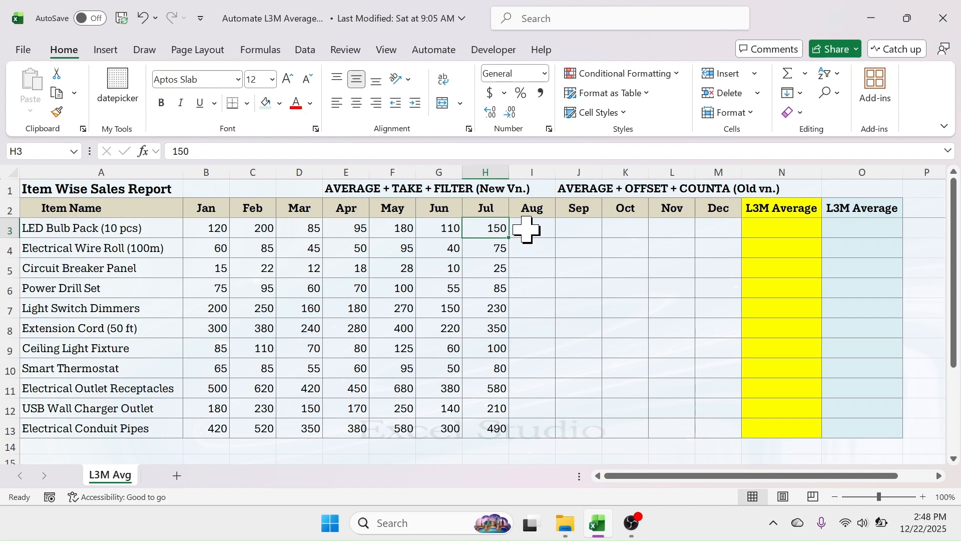
drag(531, 230, 530, 434)
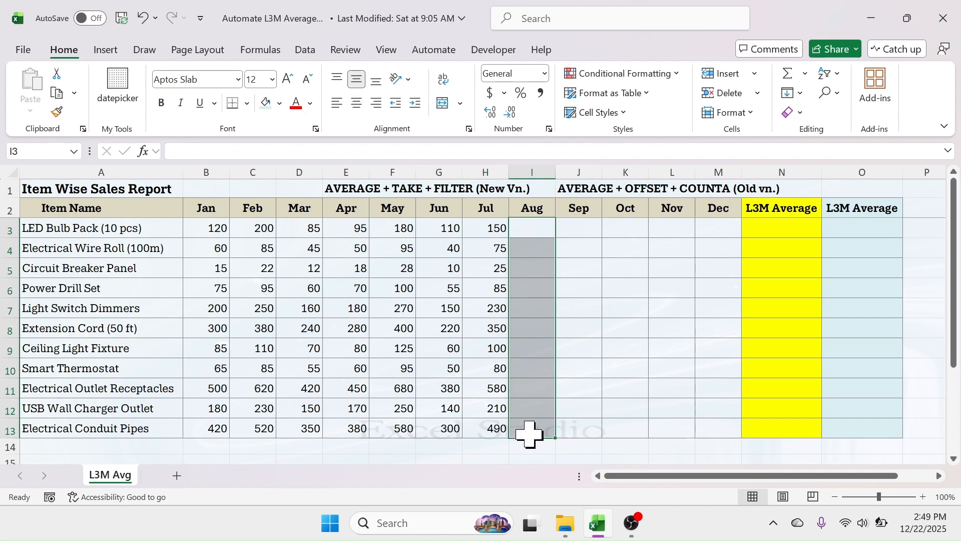
click(444, 223)
click(498, 222)
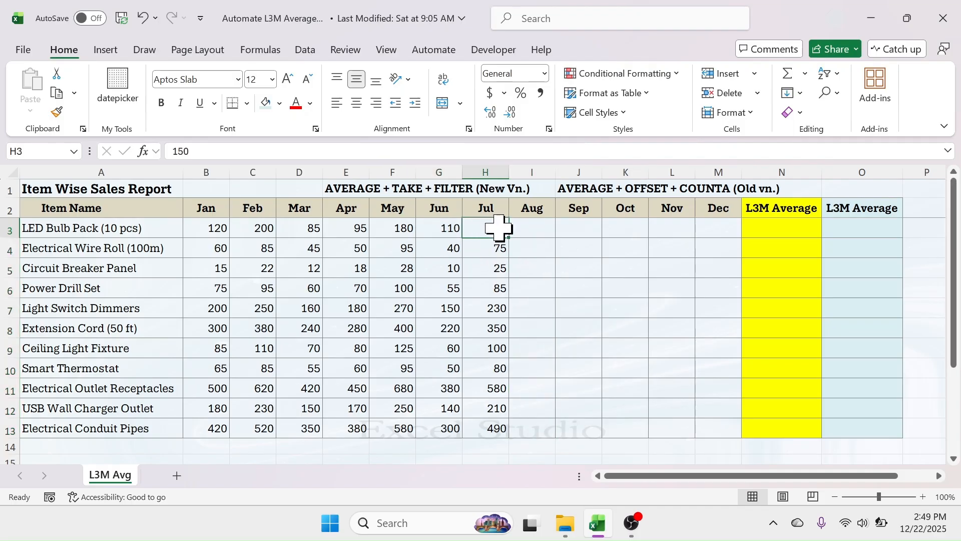
click(532, 227)
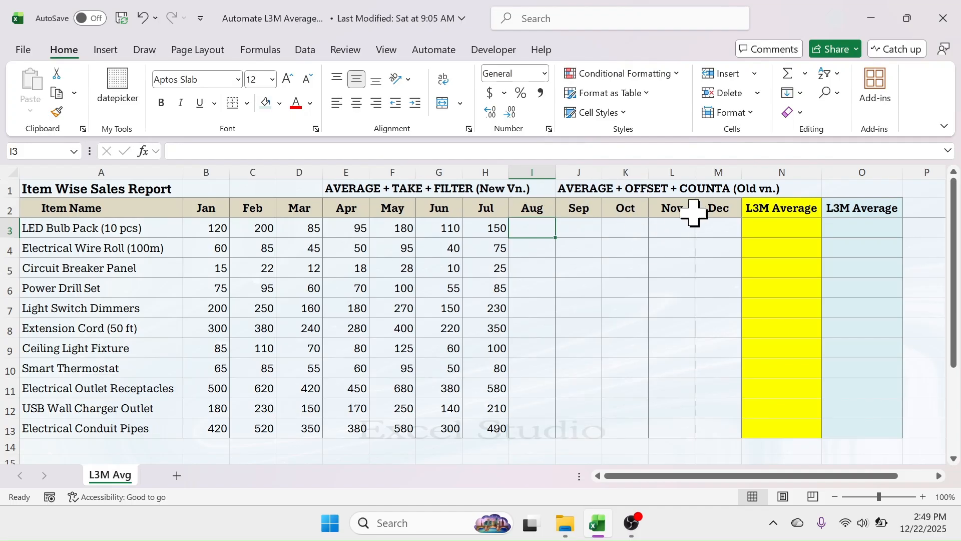
- Review the new-version and old-version formula headings in row 1 and the yellow L3M Average column
click(364, 189)
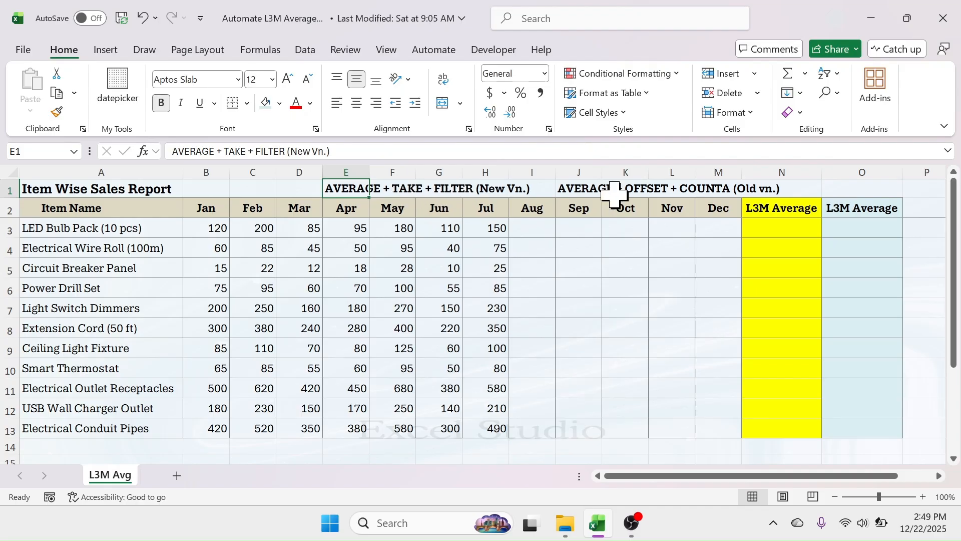
click(585, 190)
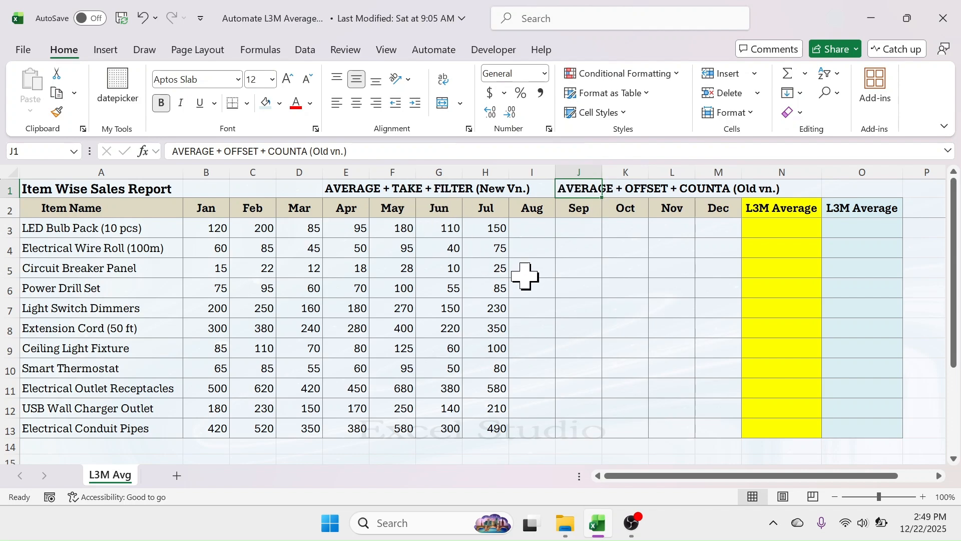
click(801, 227)
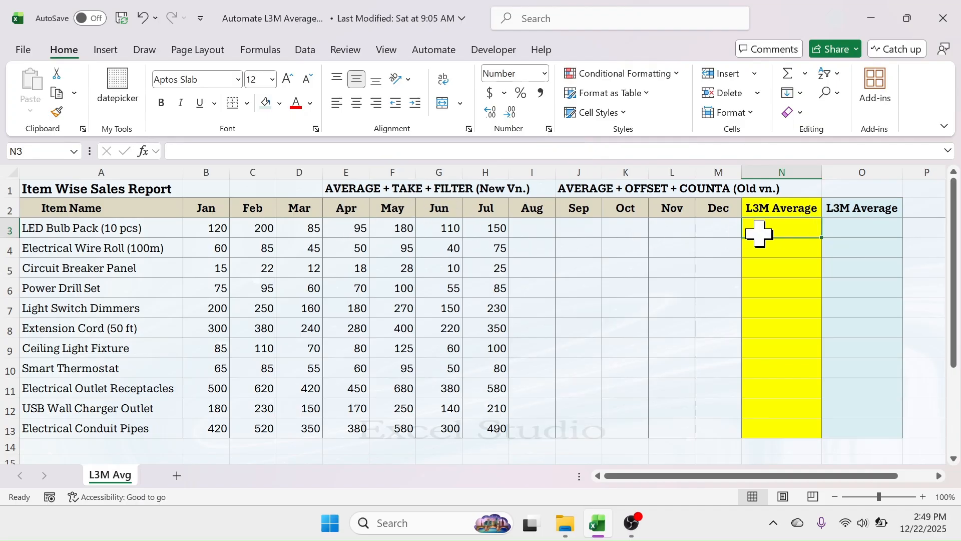
click(774, 173)
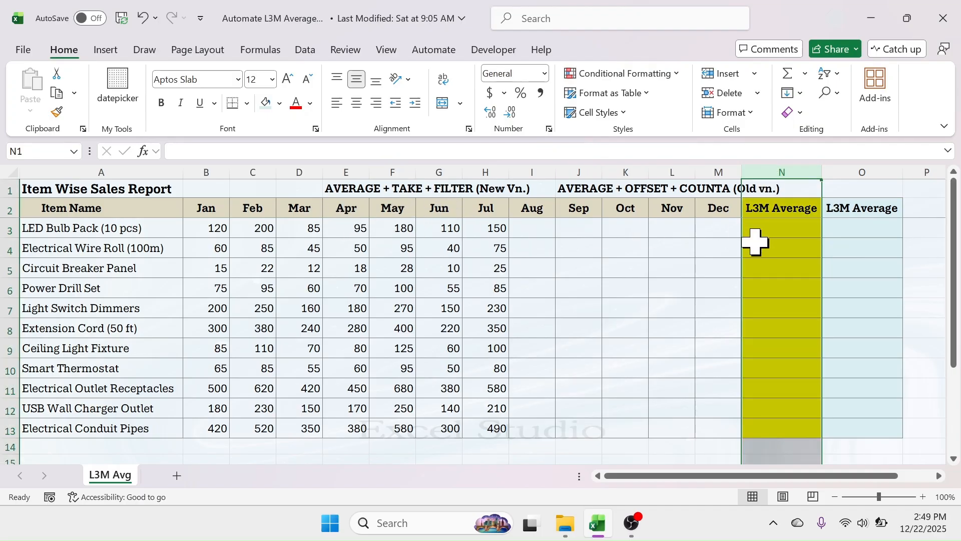
click(757, 286)
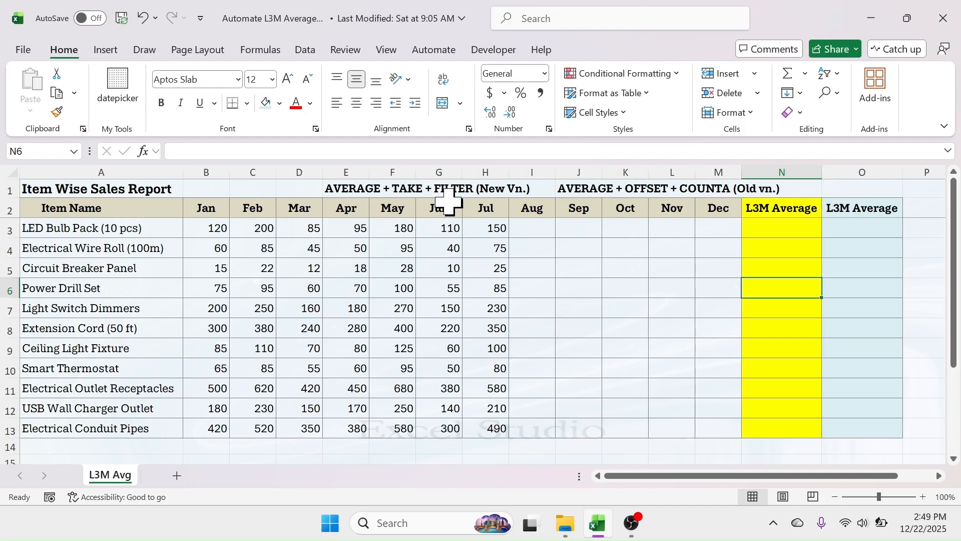
- Enter =FILTER(B13:M13,B13:M13<>"") in B15 to extract the non-blank monthly sales of Electrical Conduit Pipes
scroll(300, 345, down, 1)
click(216, 399)
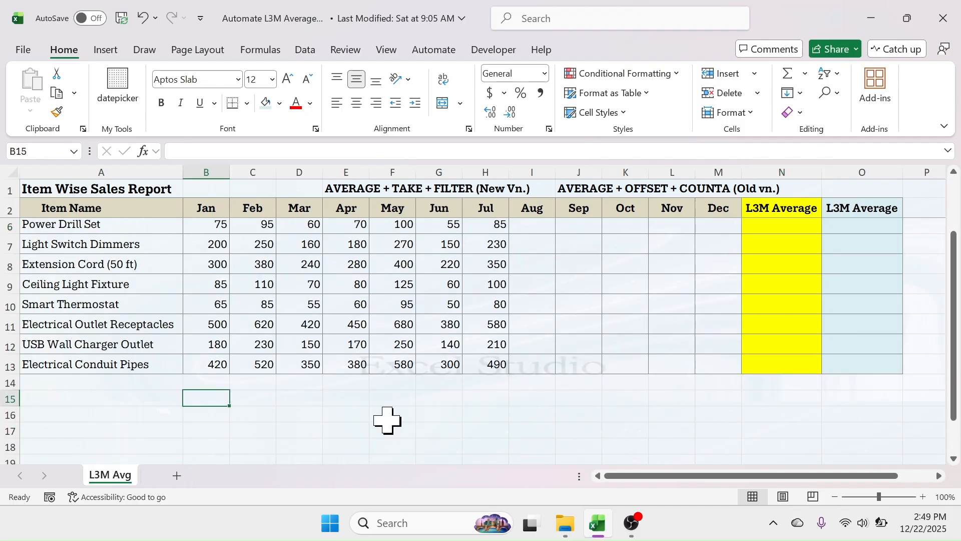
text(=)
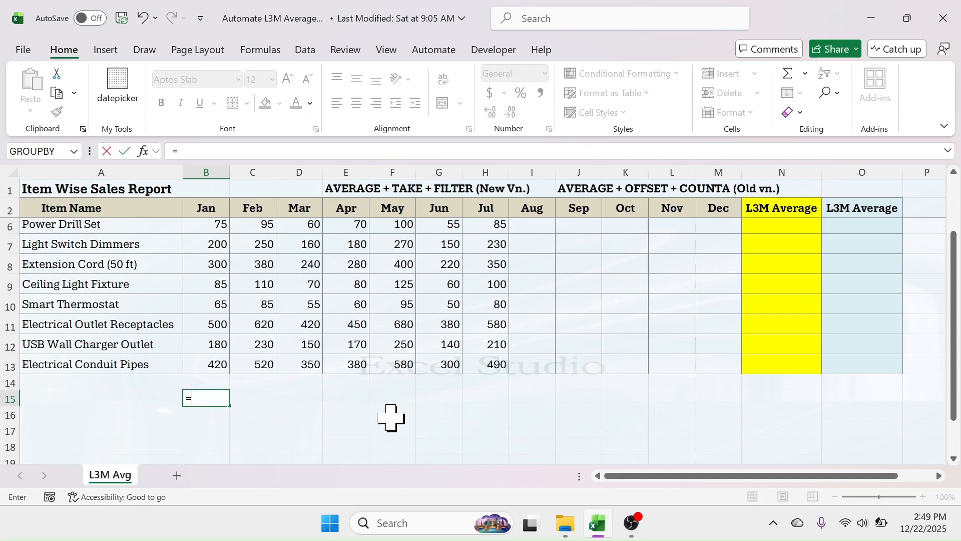
text(FILTER)
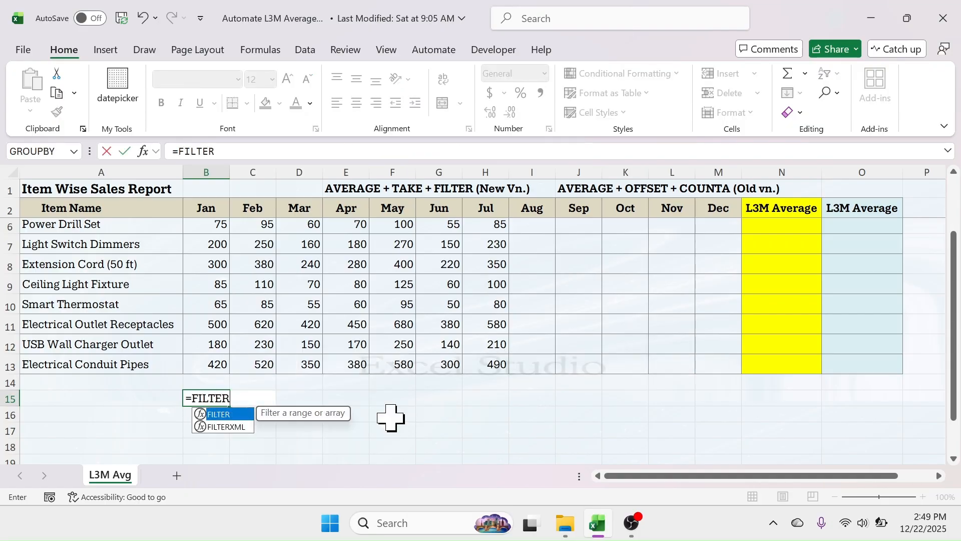
text(()
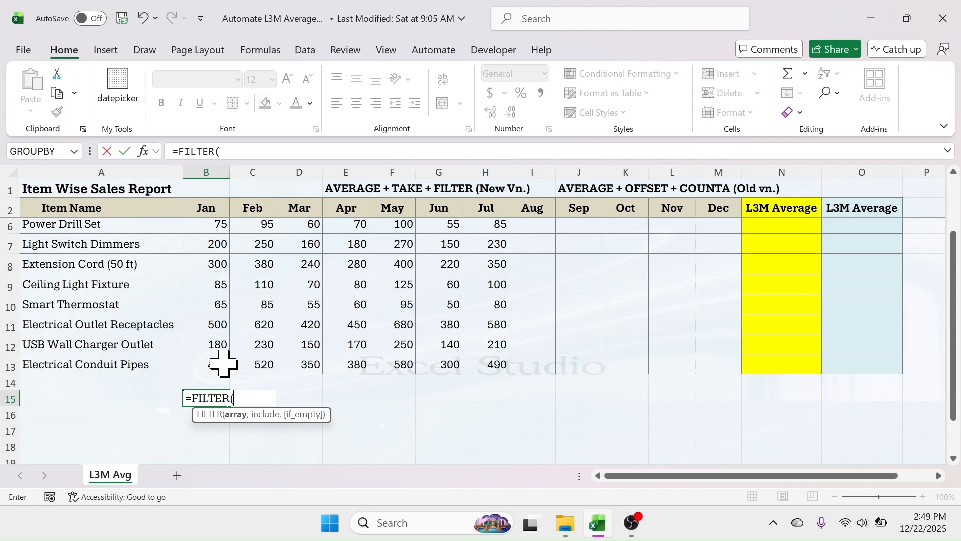
drag(223, 363, 711, 370)
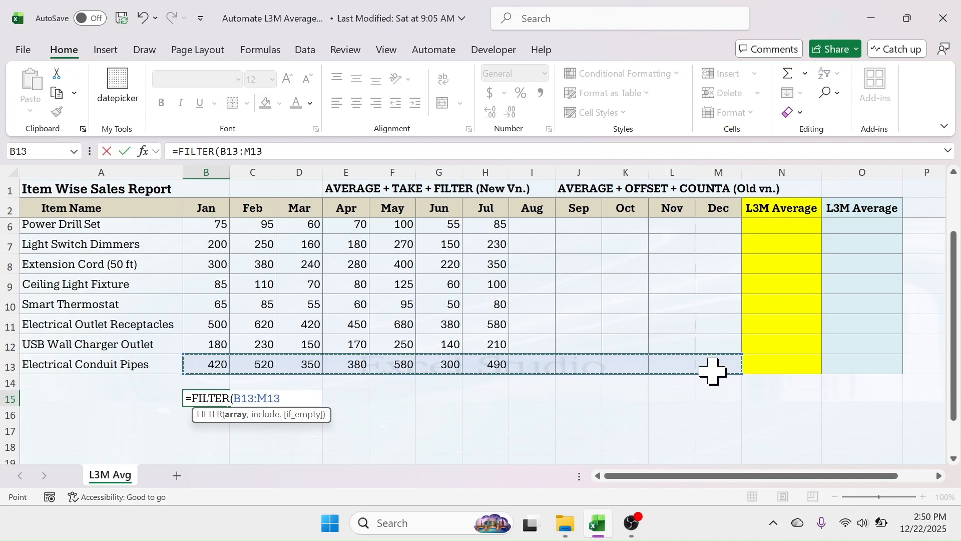
text(,)
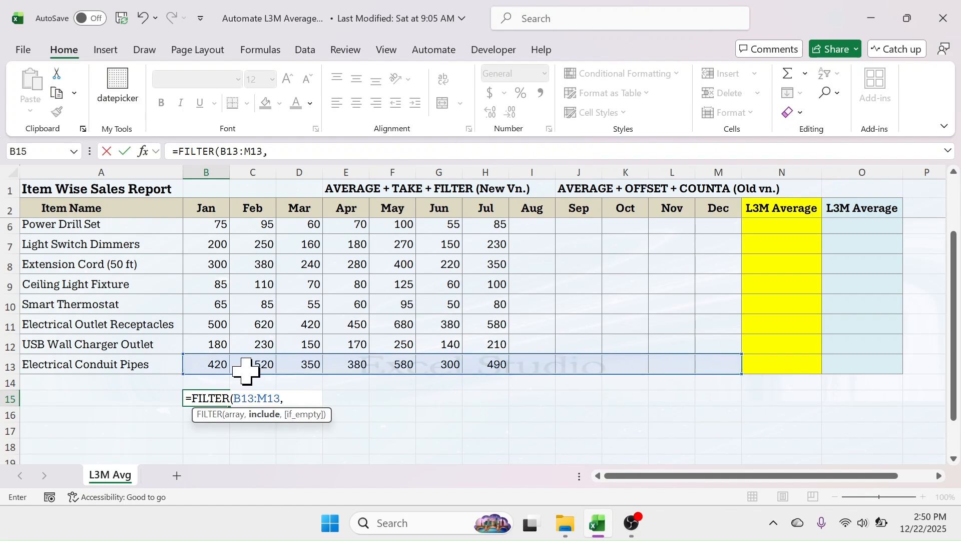
drag(210, 365, 714, 359)
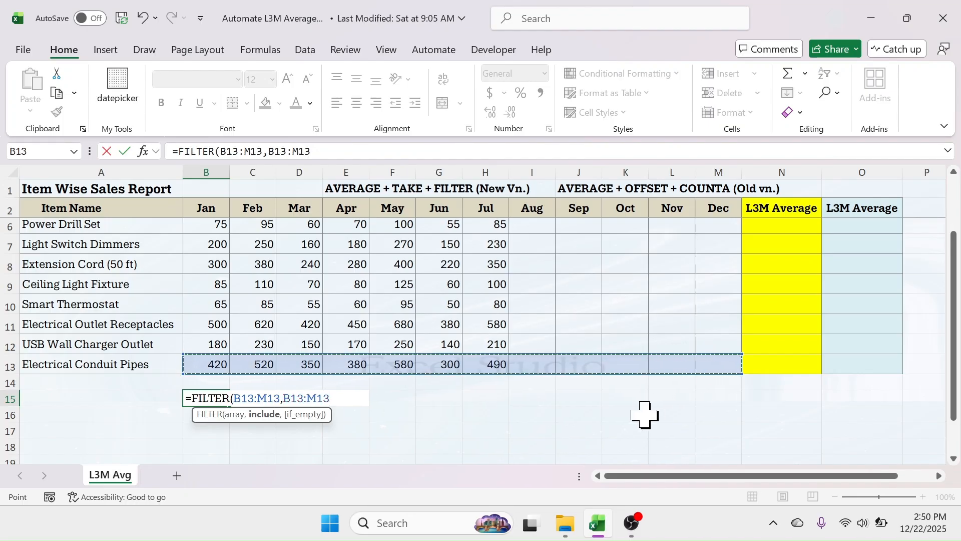
text(<>")
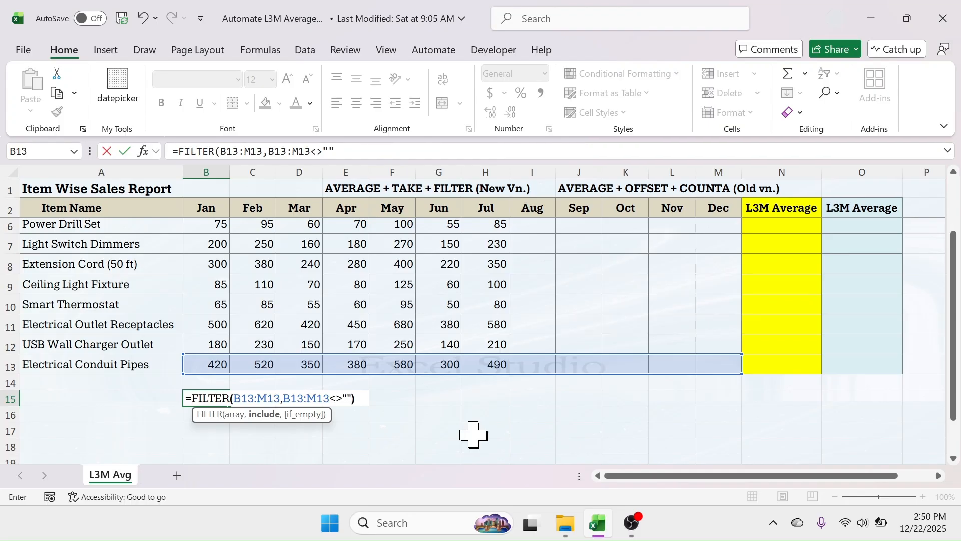
key(Return)
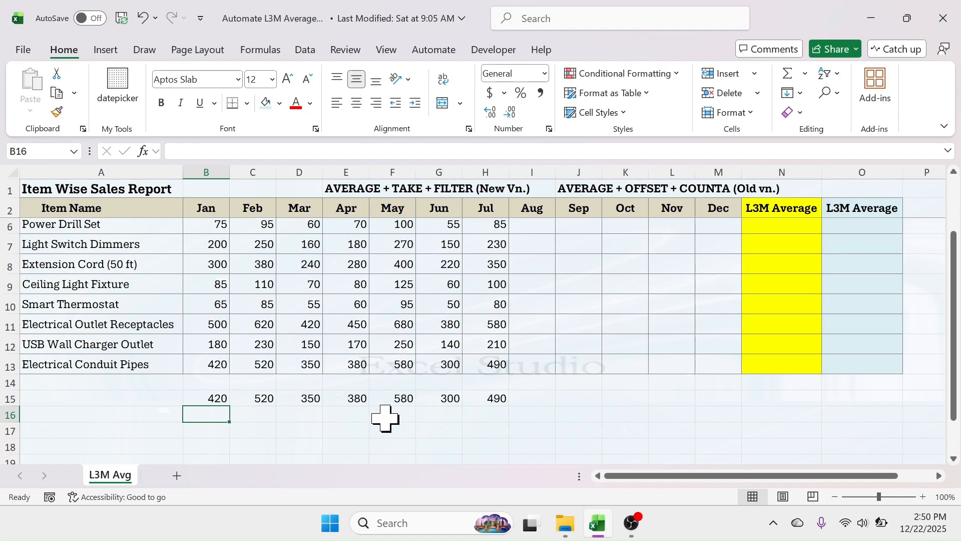
- Enter 502 as the Aug sales of Electrical Conduit Pipes in I13 and check the FILTER output in I15
click(539, 364)
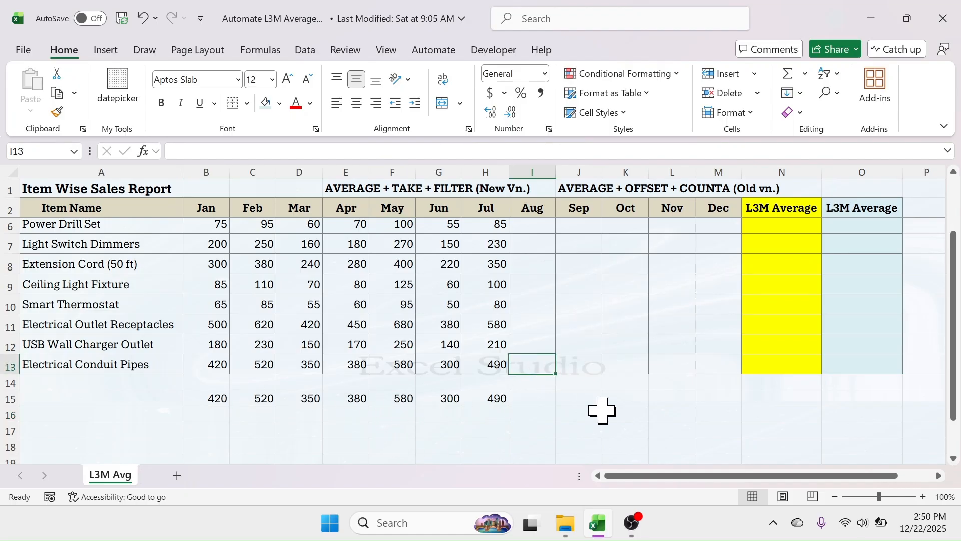
text(50)
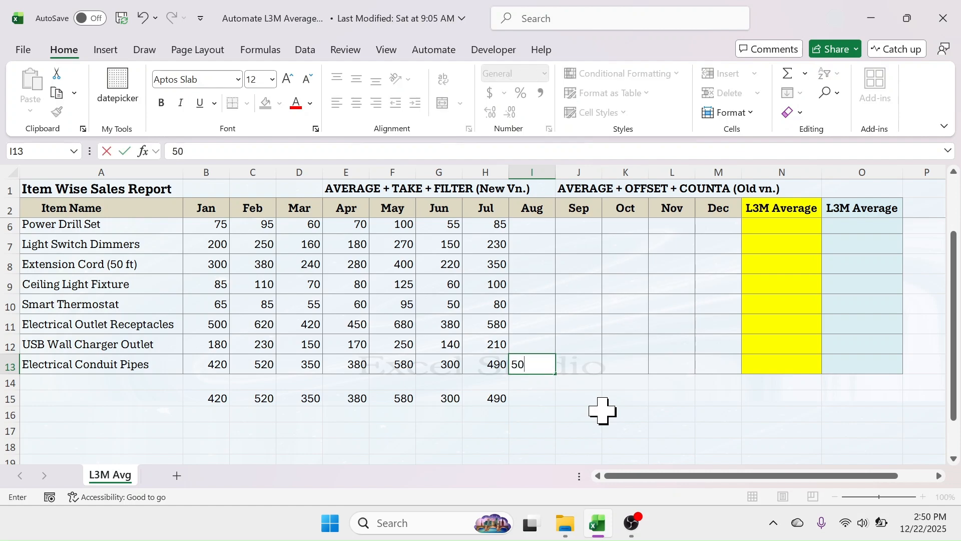
text(2)
key(Return)
click(532, 399)
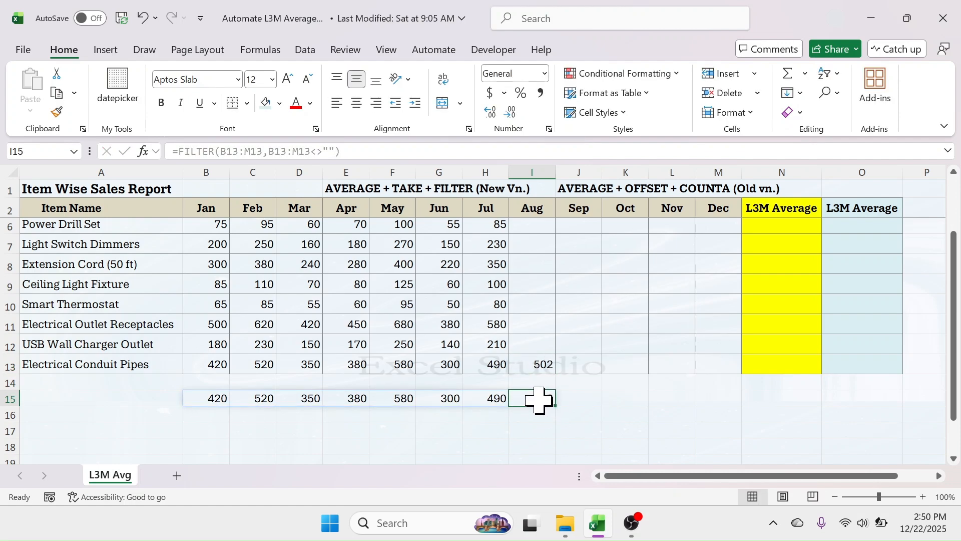
- Enter =TAKE(B15#,,-3) in B16 to return the last three filtered months, and compare them with the end of row 15
click(209, 414)
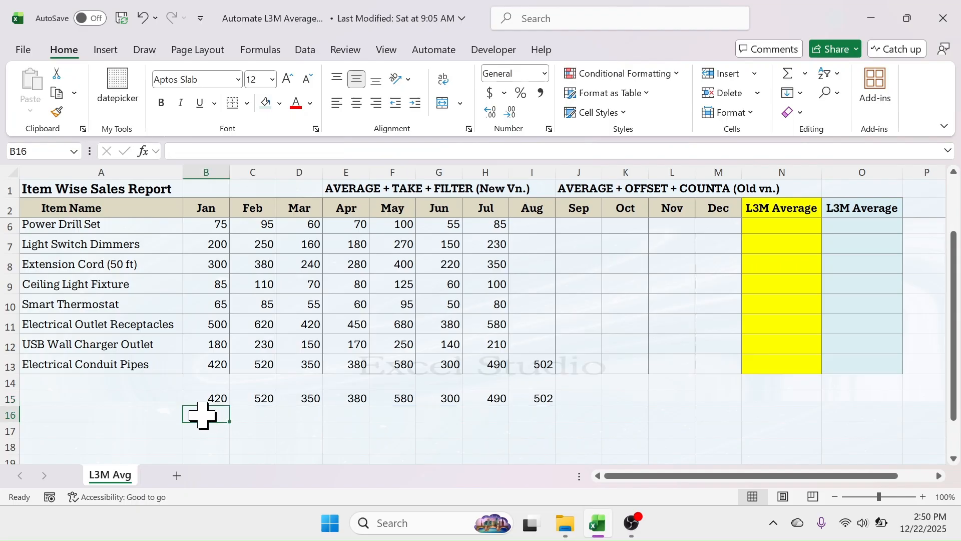
text(=TAKE()
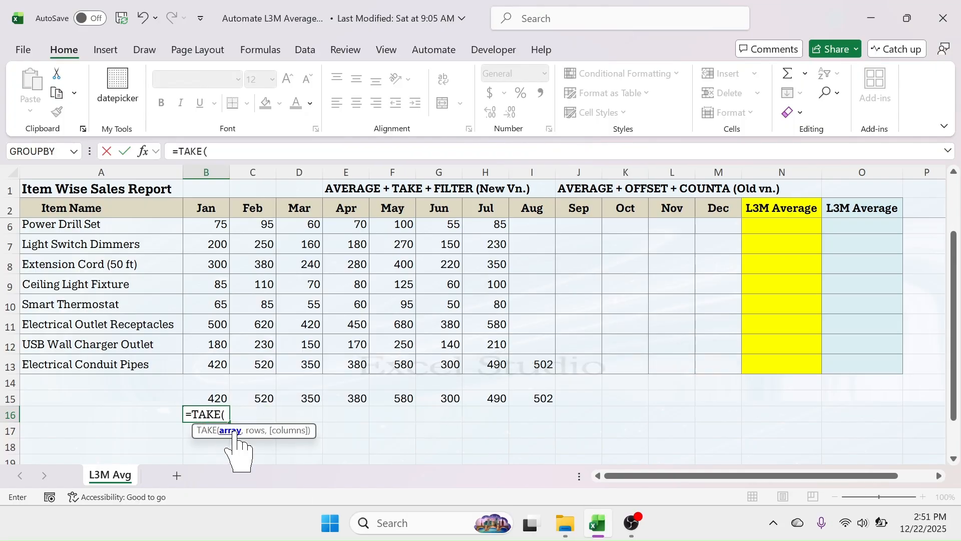
drag(212, 393, 518, 399)
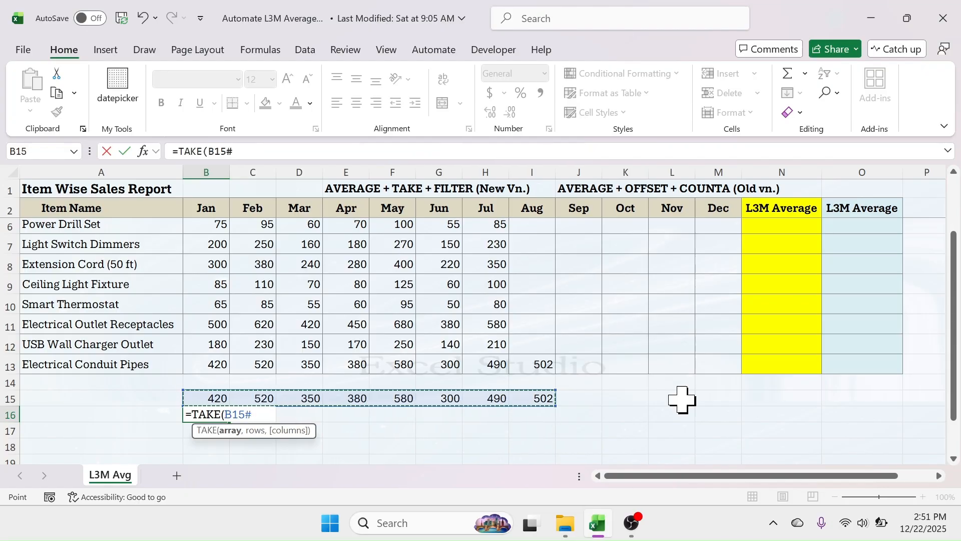
text(,,-3)
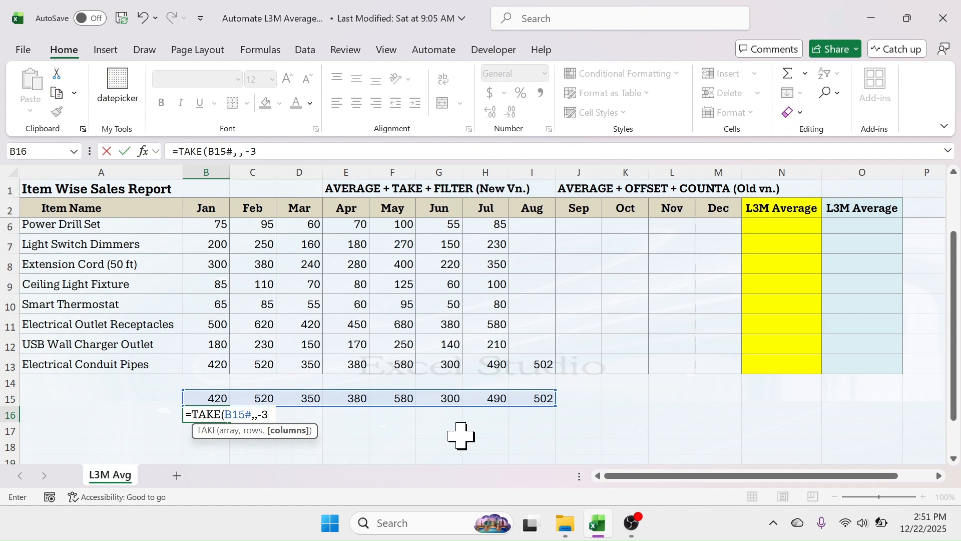
key(Return)
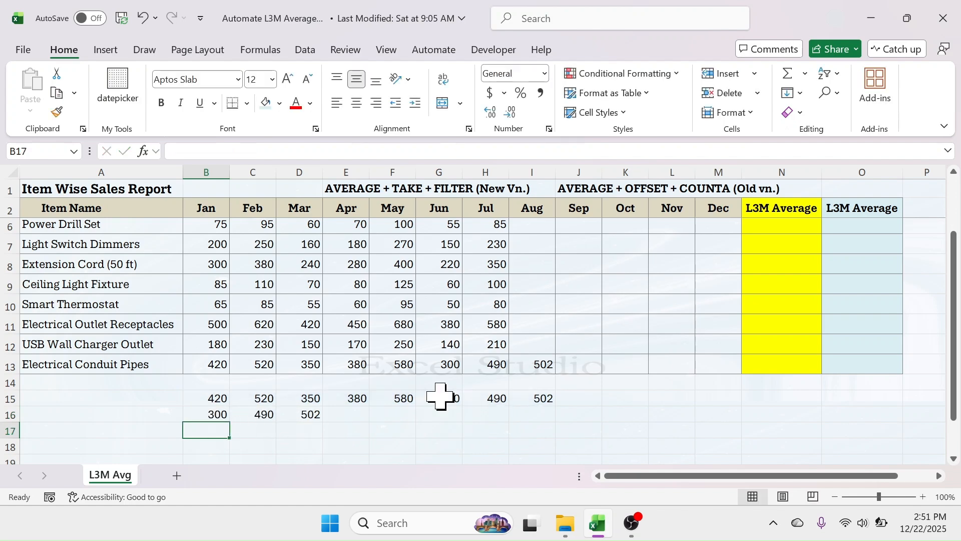
drag(450, 393, 543, 399)
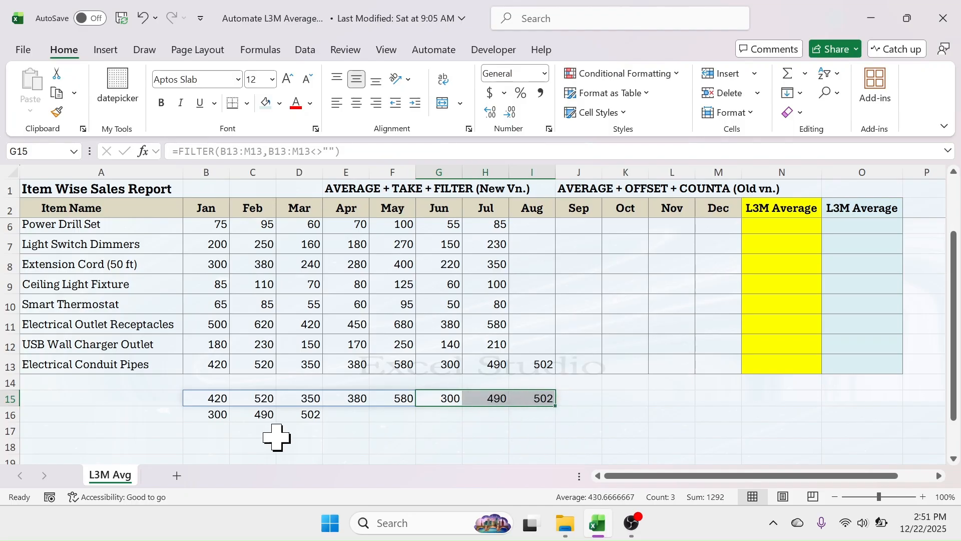
click(207, 415)
click(258, 417)
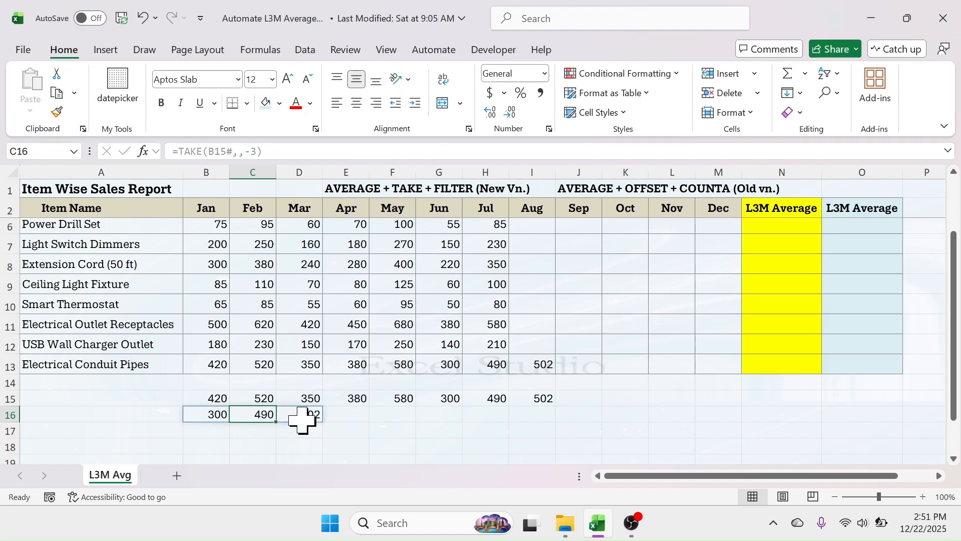
- Enter 488 as the Sep sales of Electrical Conduit Pipes in J13
click(584, 365)
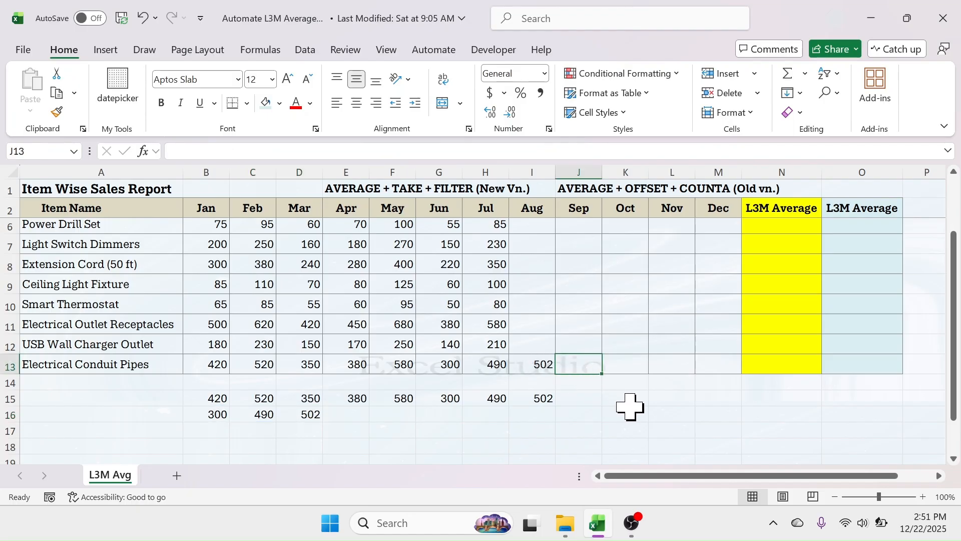
text(488)
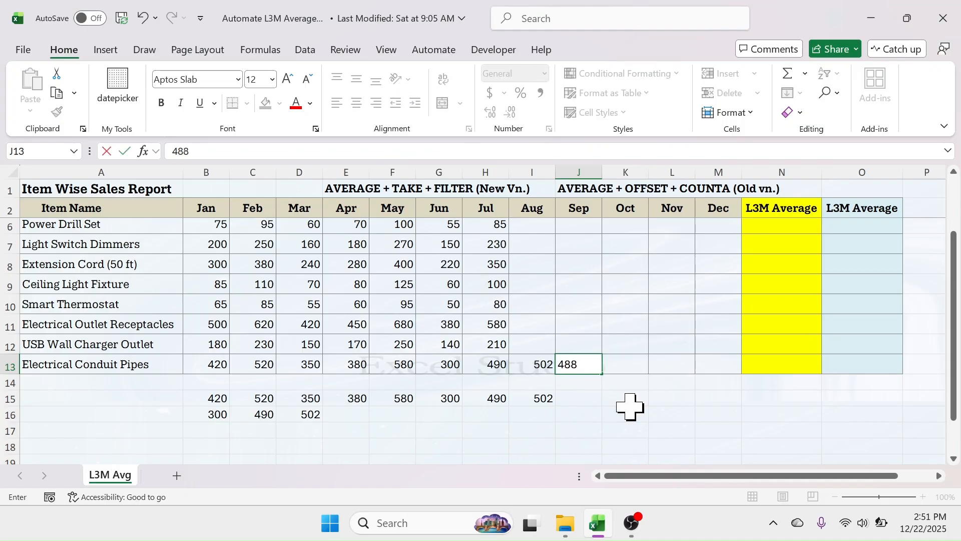
key(Return)
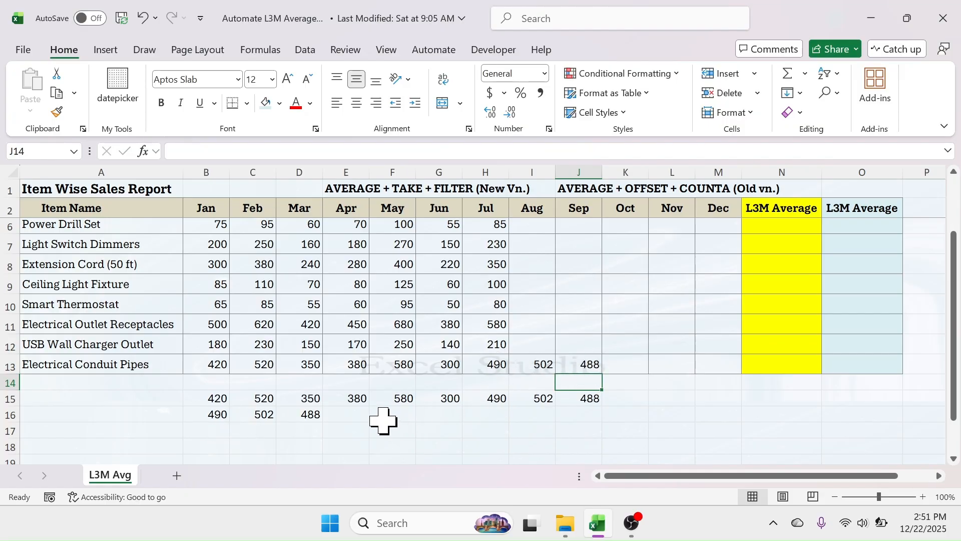
- Enter =AVERAGE(B16#) in B17 to average the three extracted months, and check it against the average of H13:J13
click(219, 435)
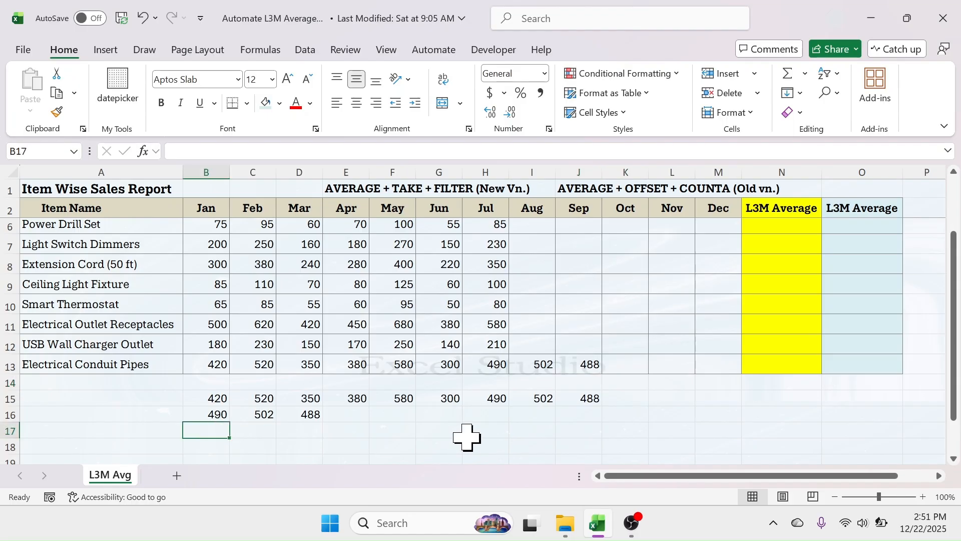
text(=)
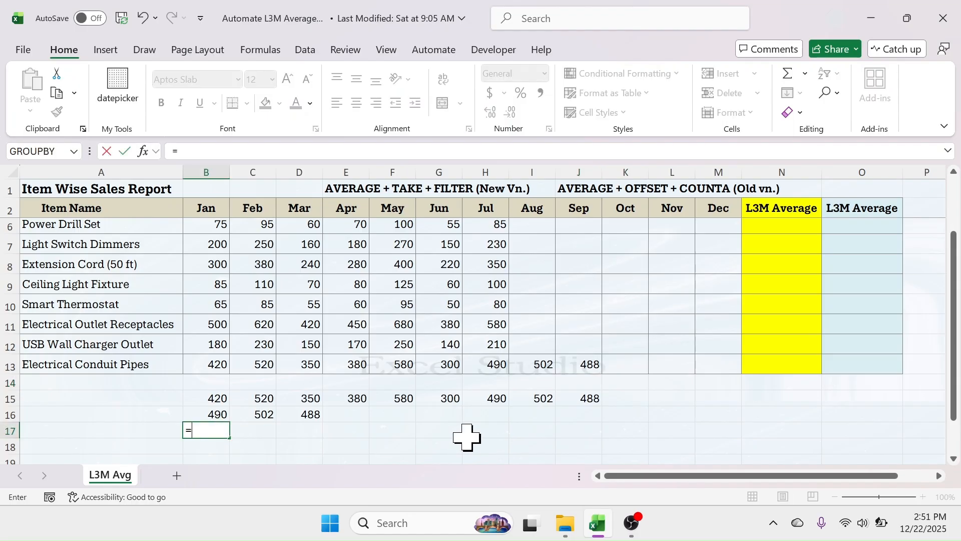
text(AVERAGE)
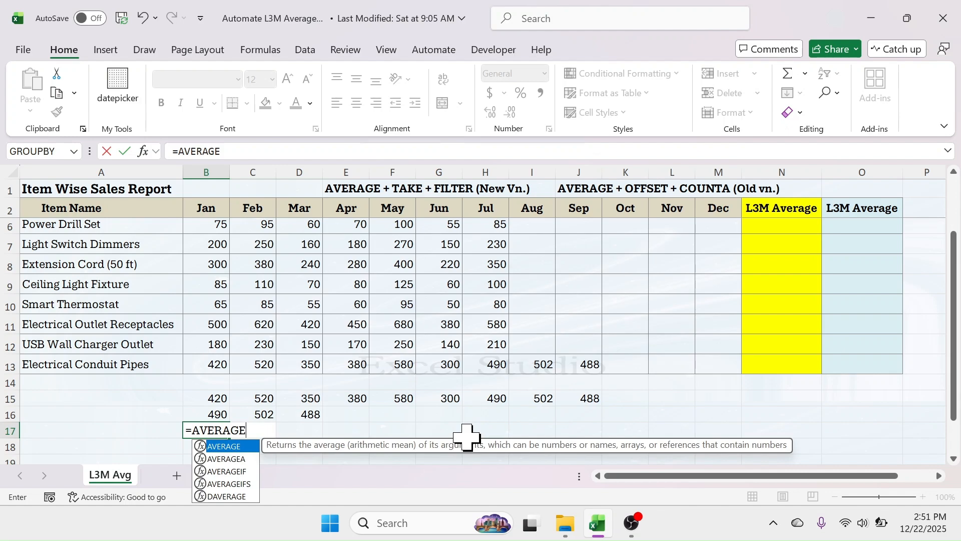
text(()
click(221, 413)
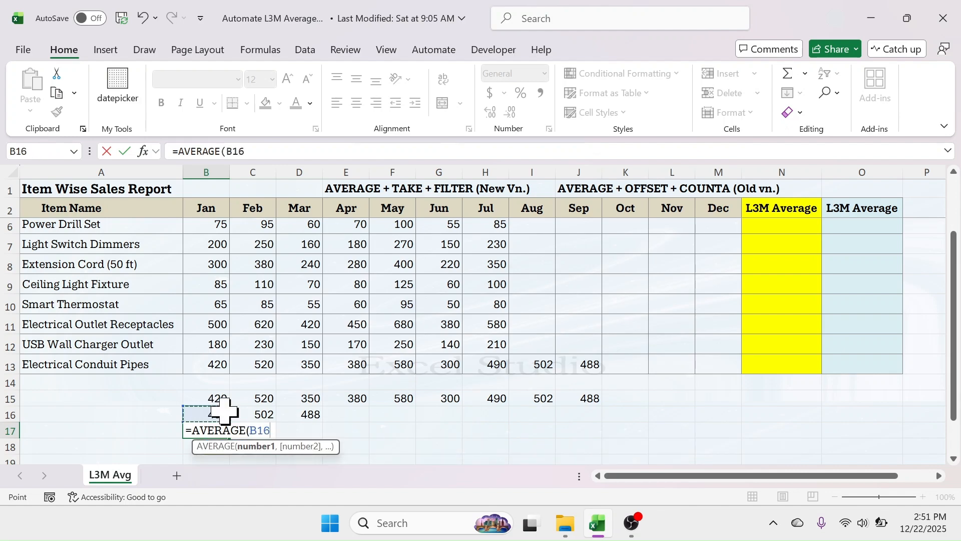
drag(223, 412, 290, 414)
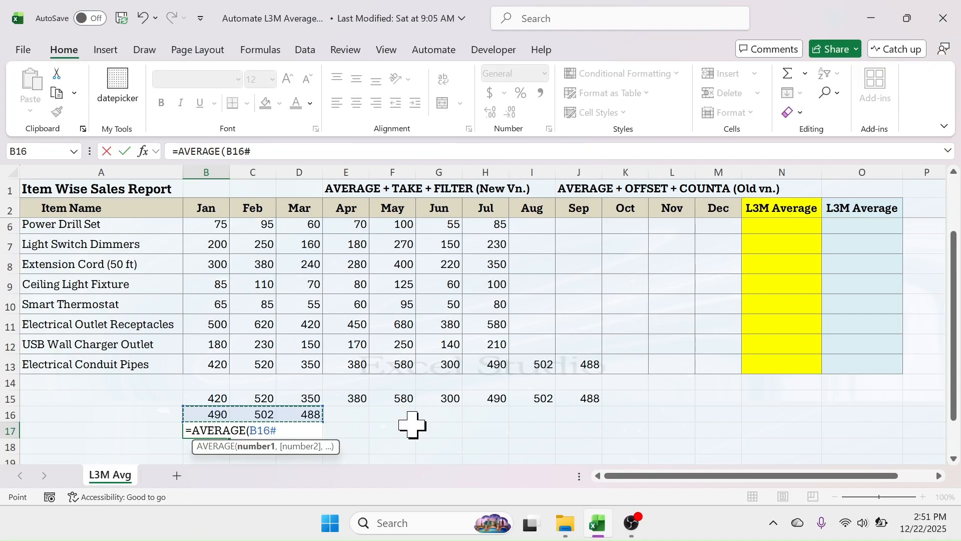
text())
key(ctrl+Return)
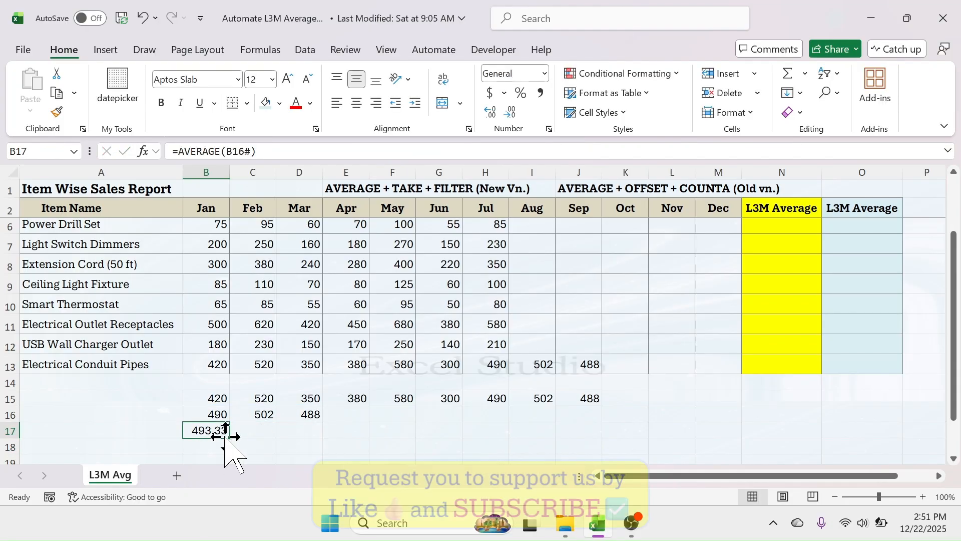
drag(498, 364, 607, 365)
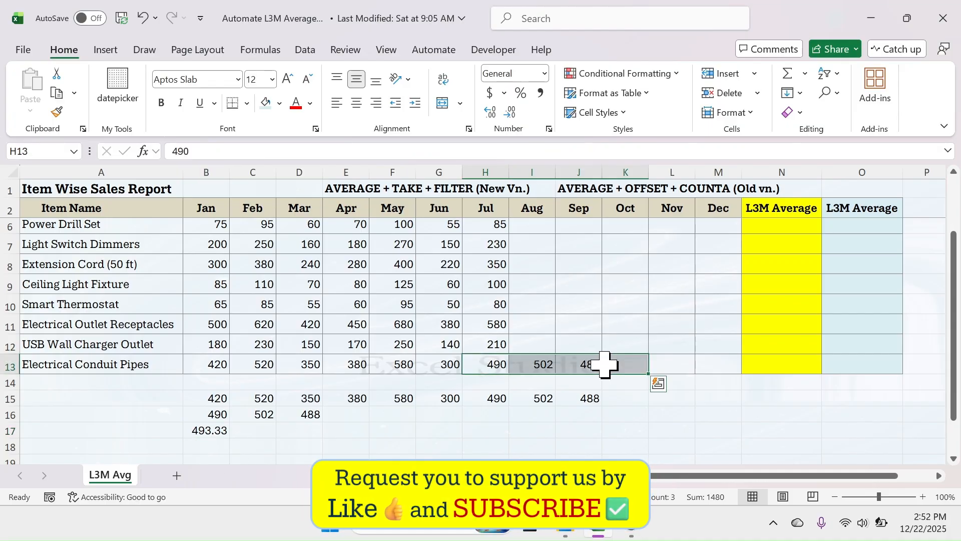
drag(492, 365, 598, 364)
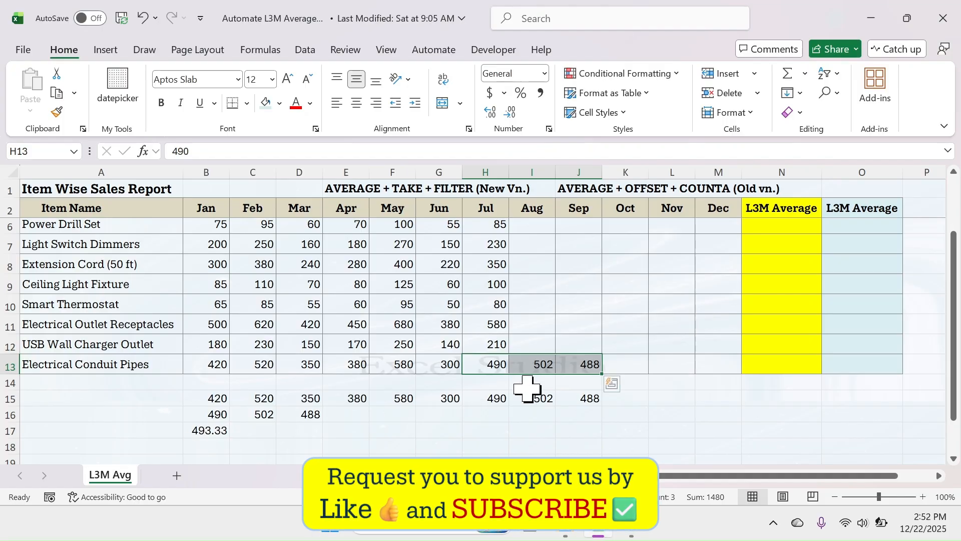
- Enter 430 as the Oct sales of Electrical Conduit Pipes in K13 and compare B17 with the average of I13:K13
click(629, 367)
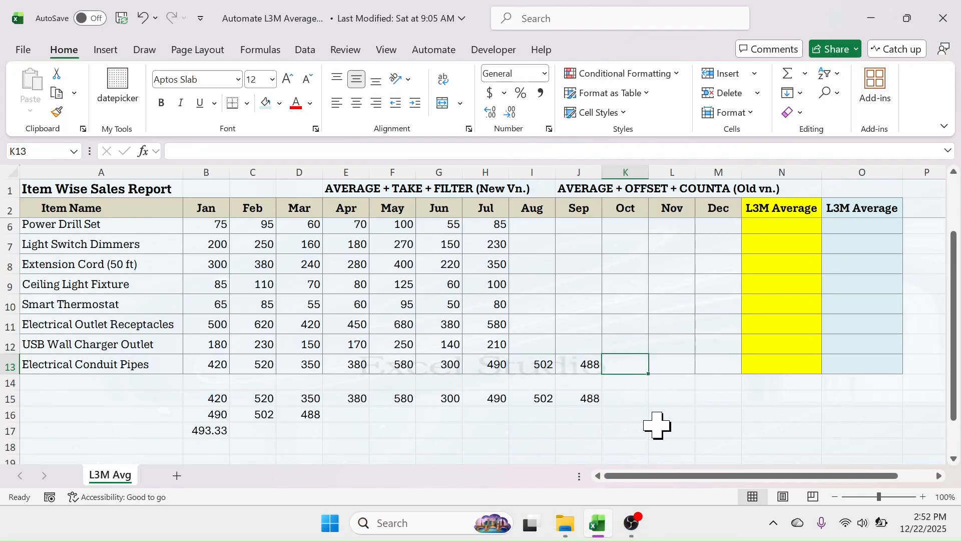
text(430)
key(Return)
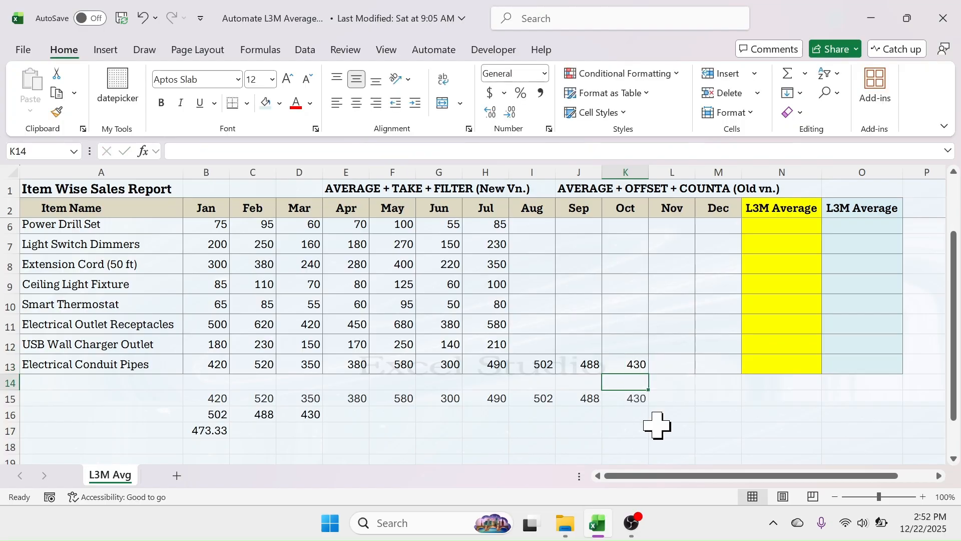
click(211, 430)
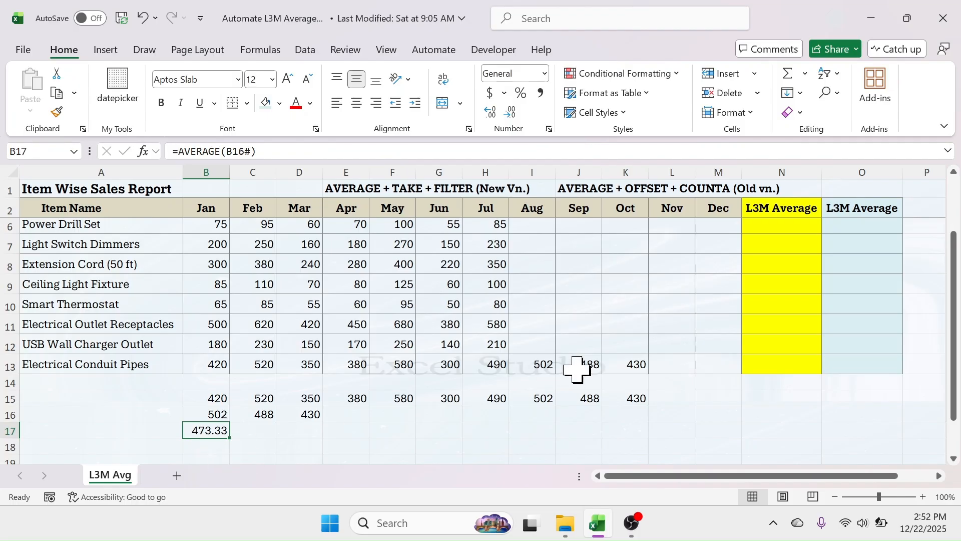
drag(526, 365, 633, 366)
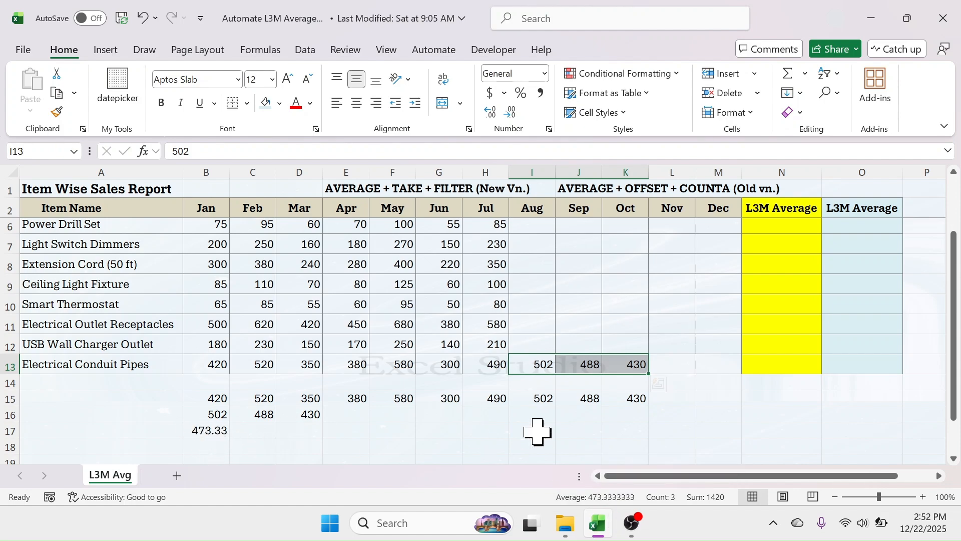
- Delete the trial FILTER, TAKE and AVERAGE formulas in B15:K17
drag(208, 398, 633, 431)
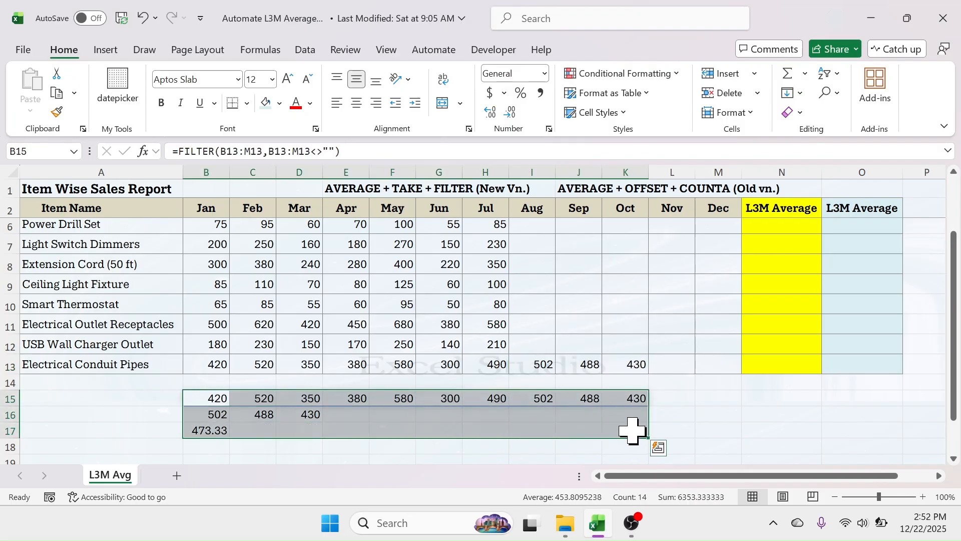
key(Delete)
scroll(701, 406, up, 1)
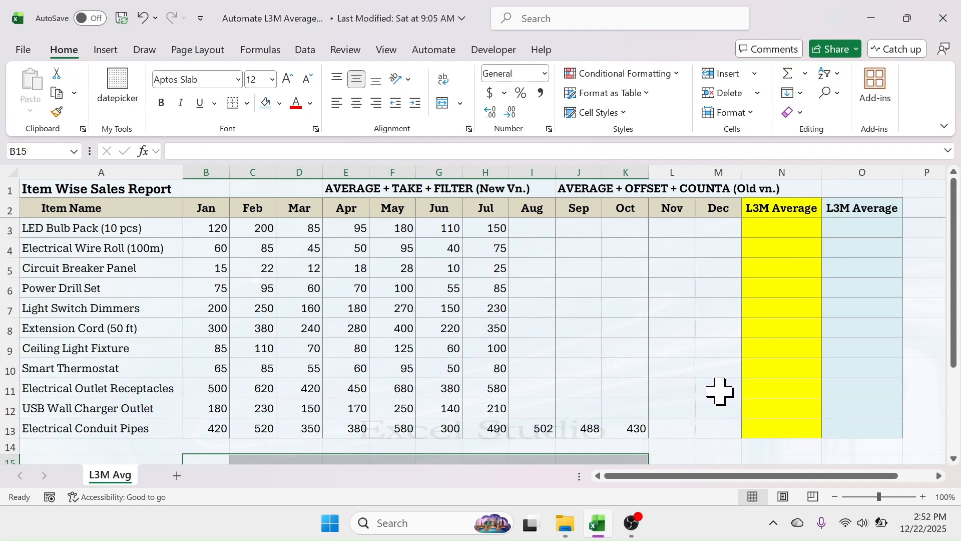
- Enter =AVERAGE(TAKE(FILTER(B3:M3,B3:M3<>""),1,-3)) in N3 as the last-three-month average of LED Bulb Pack (10 pcs)
click(781, 230)
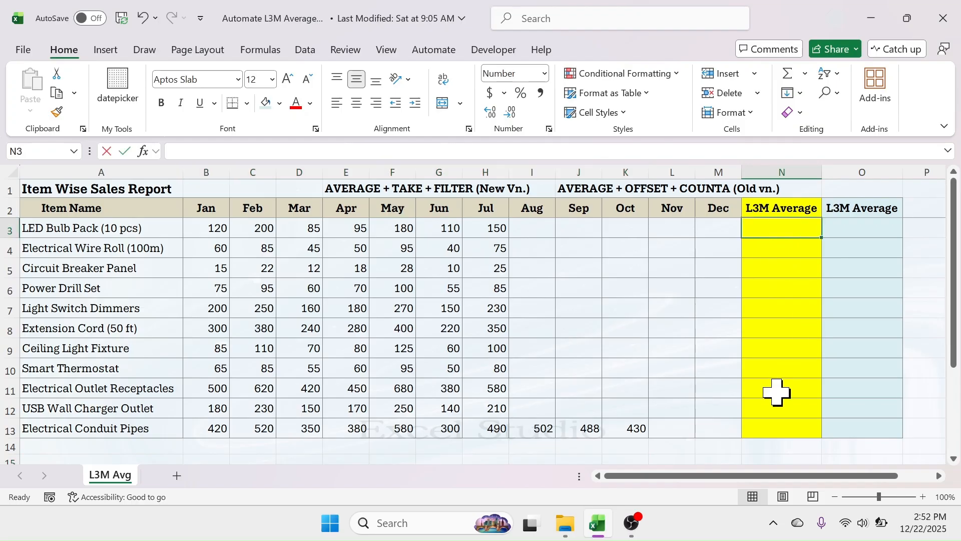
text(=AVERA)
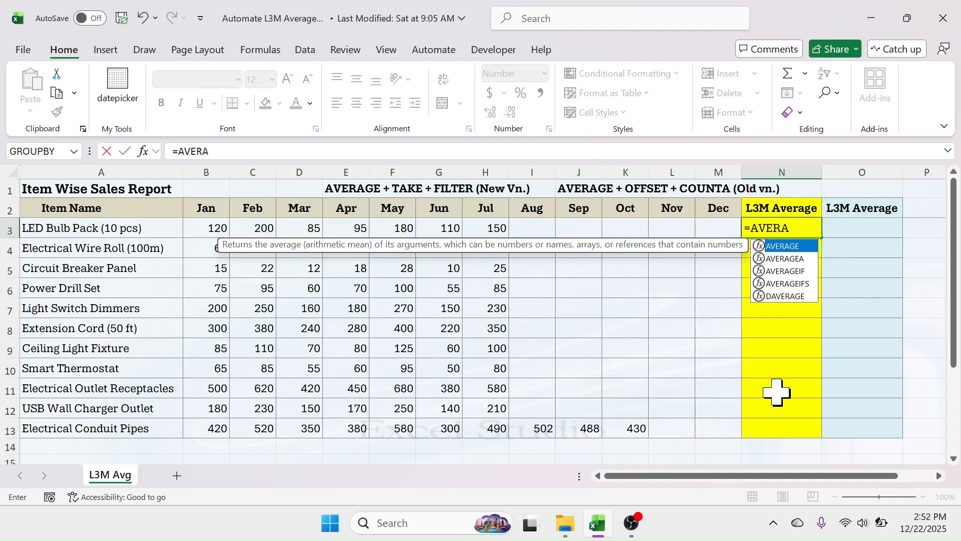
text(GE()
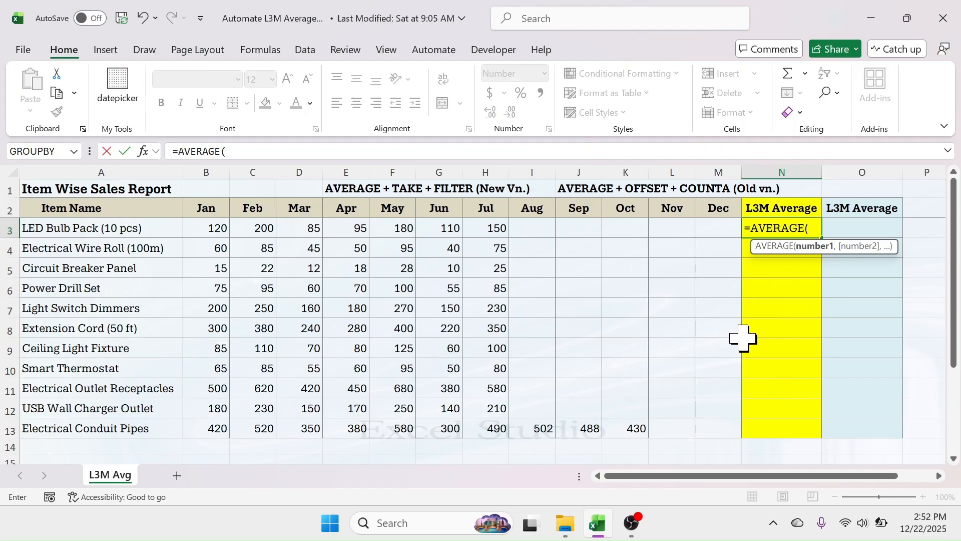
text(TAKE)
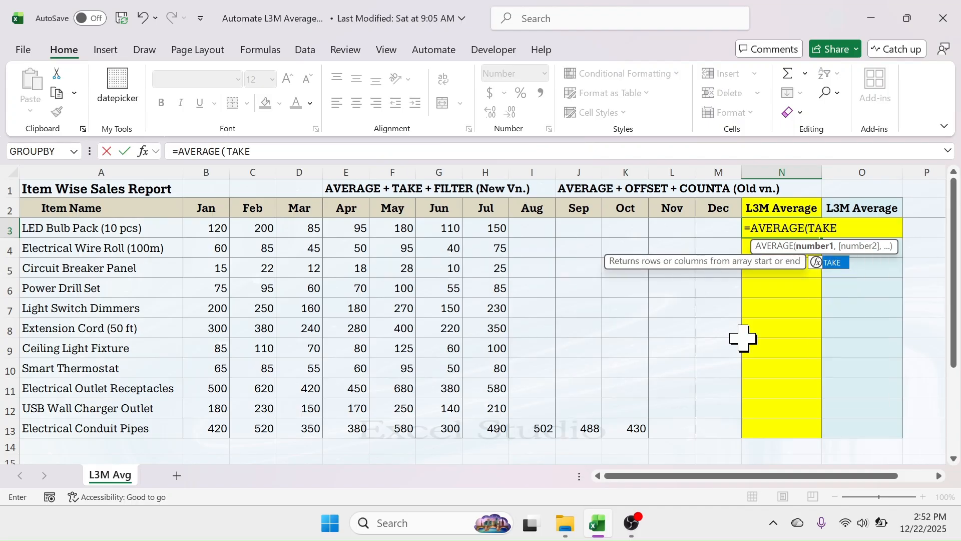
text(()
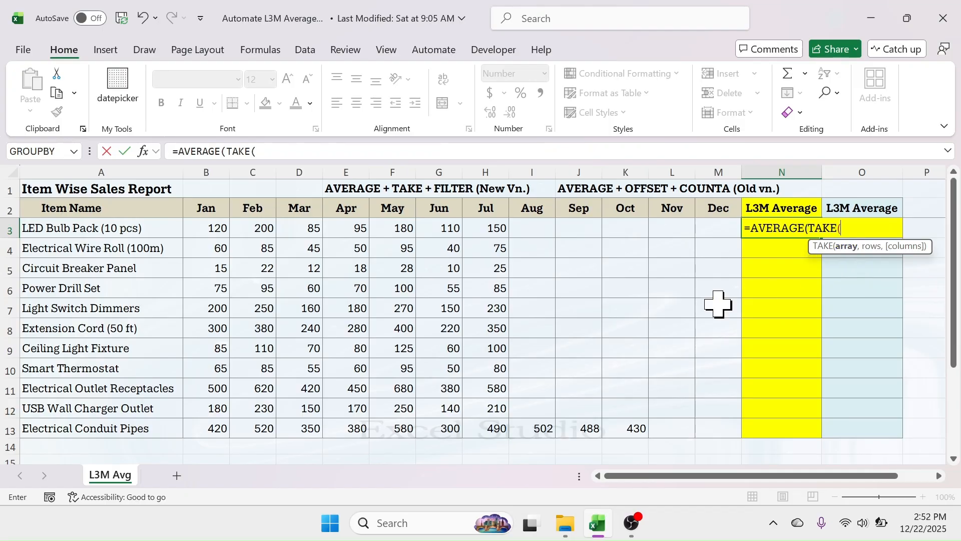
text(FI)
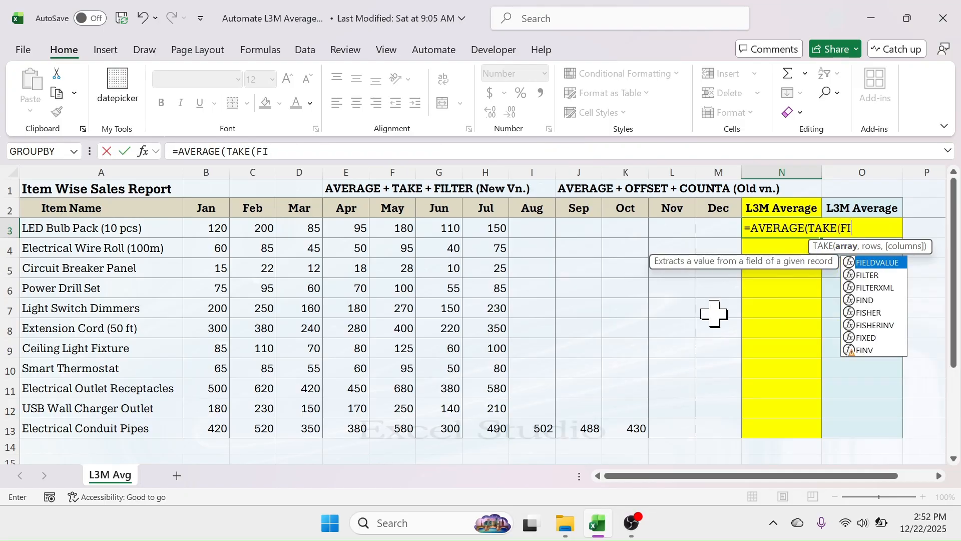
text(LTER()
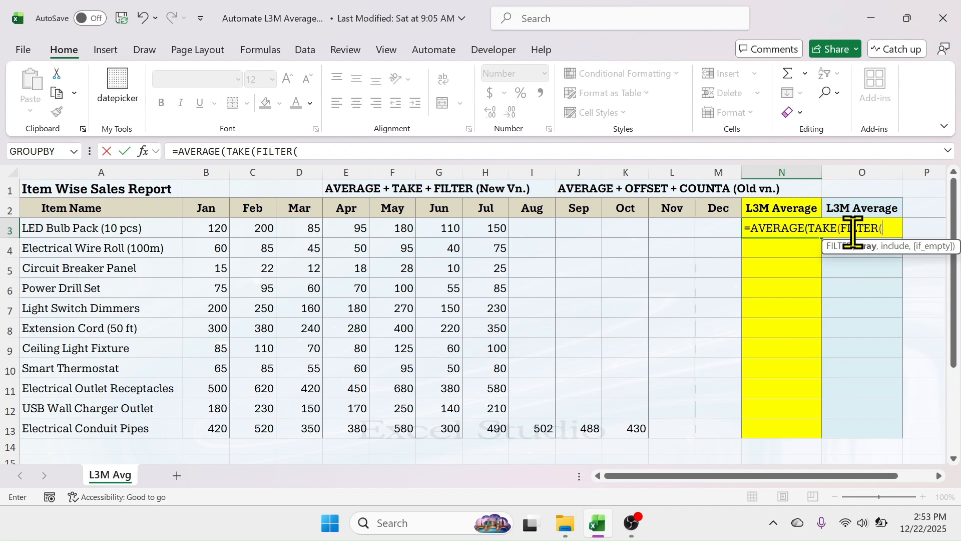
click(214, 227)
drag(214, 228, 711, 238)
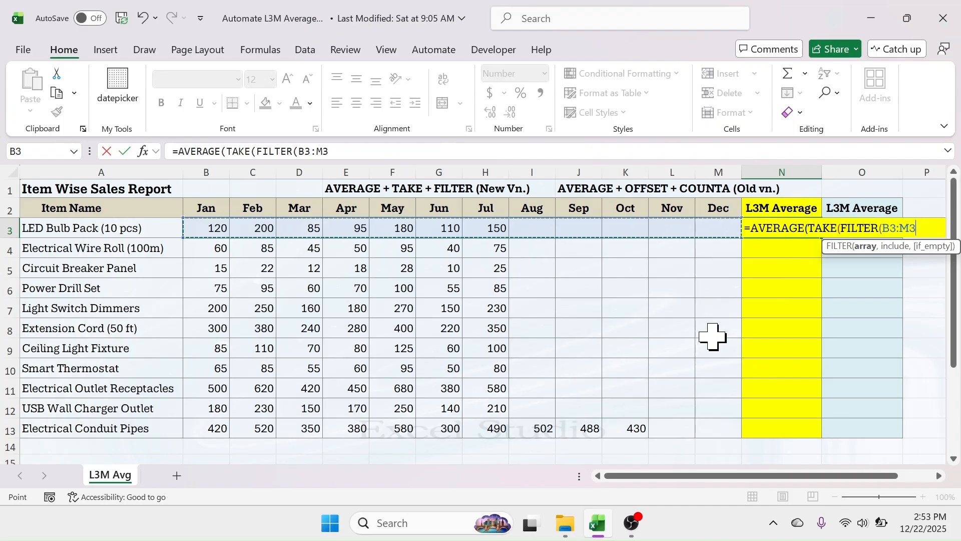
text(,)
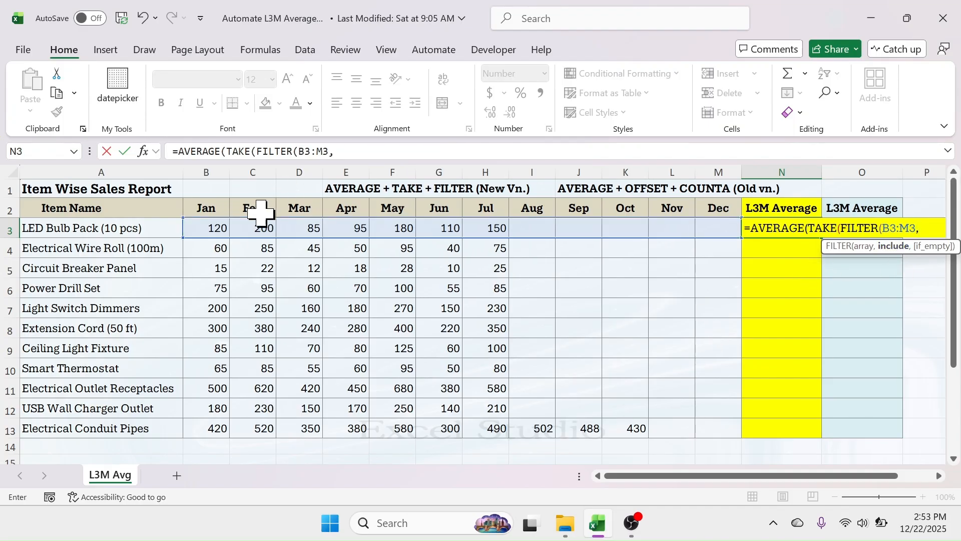
drag(208, 230, 709, 232)
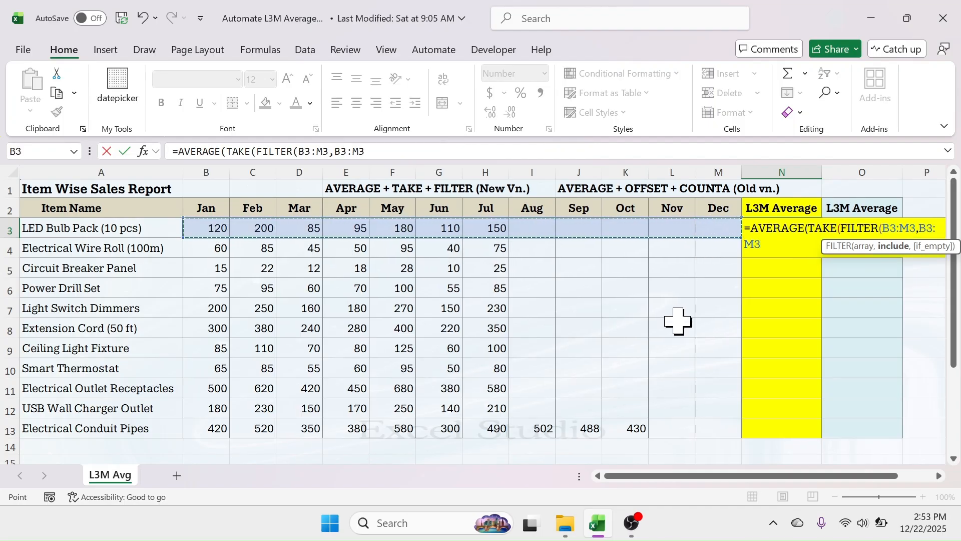
text(<>""),1,-3)
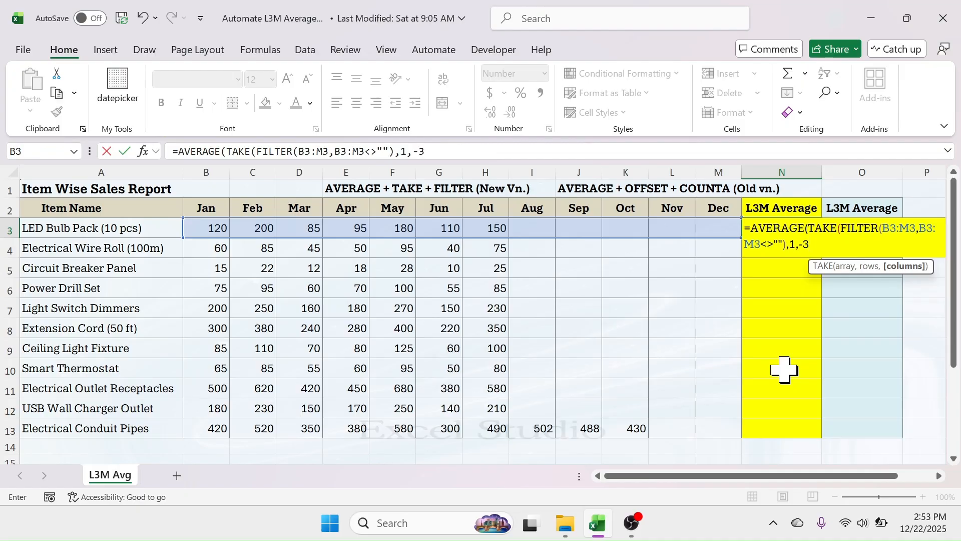
text())
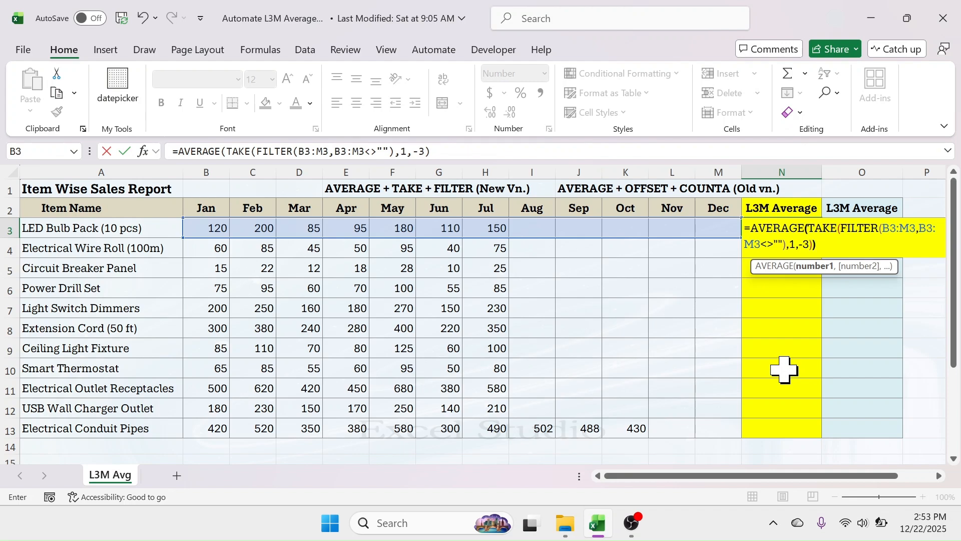
text())
key(Return)
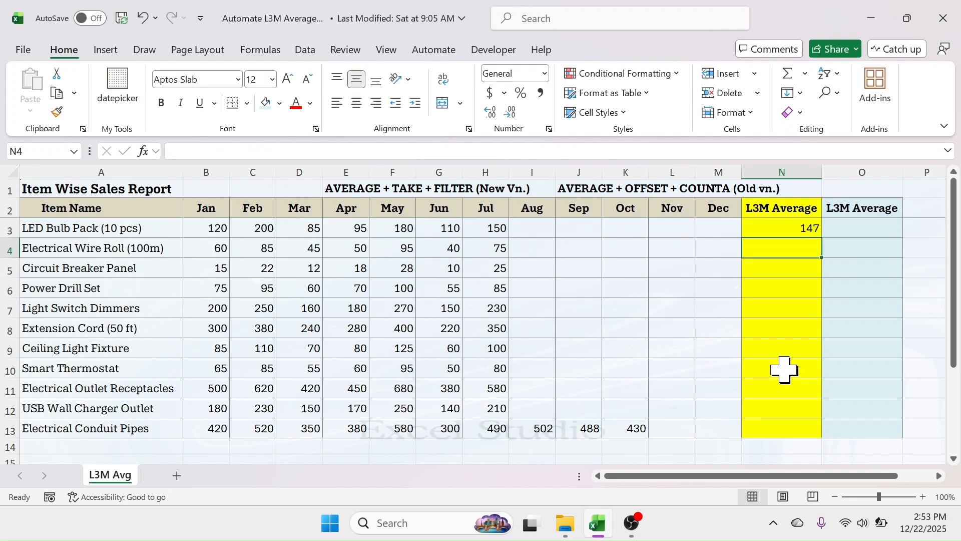
- Check N3 against the average of F3:H3 and fill its formula down to N13 for all items
click(795, 231)
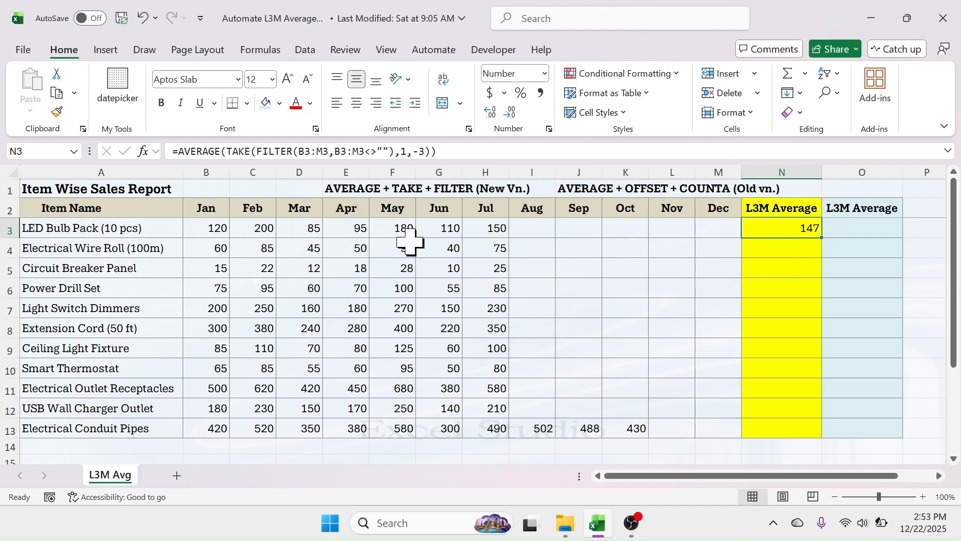
drag(404, 228, 493, 228)
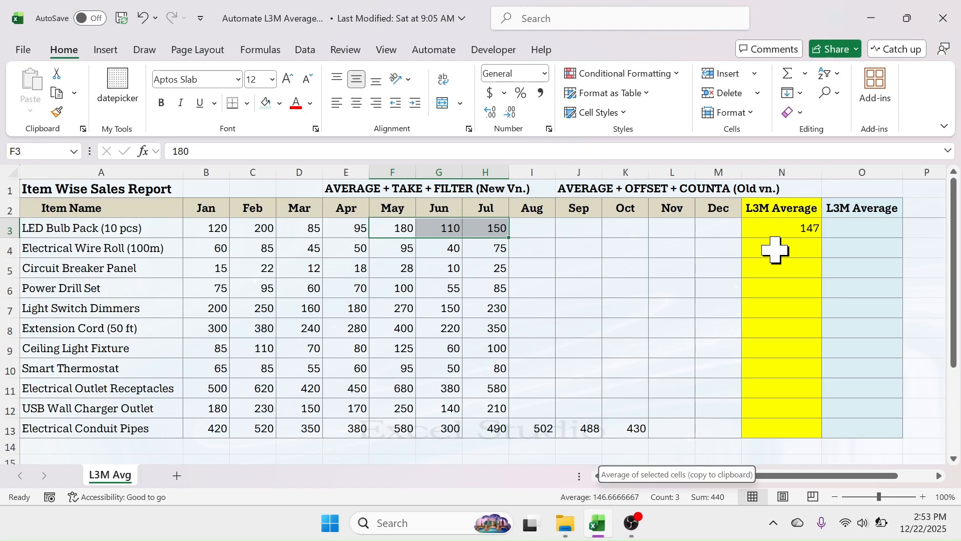
click(776, 231)
drag(821, 238, 798, 436)
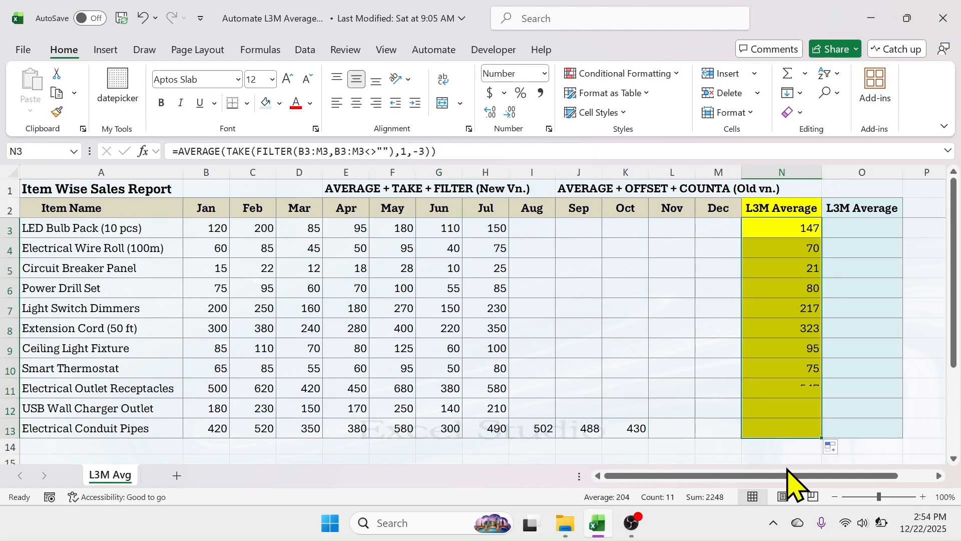
- Compare the filled average for Electrical Conduit Pipes in N13 with the average of I13:K13
click(793, 428)
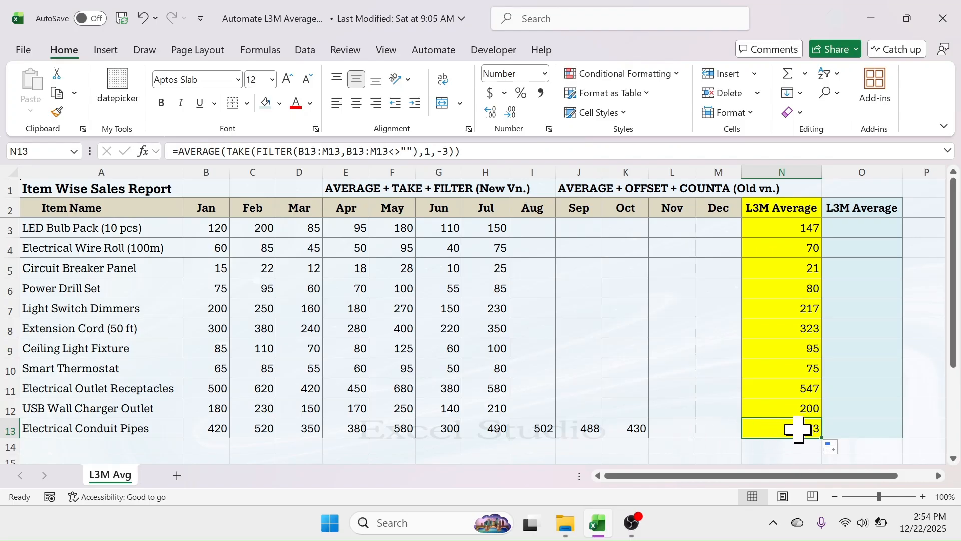
drag(545, 429, 621, 430)
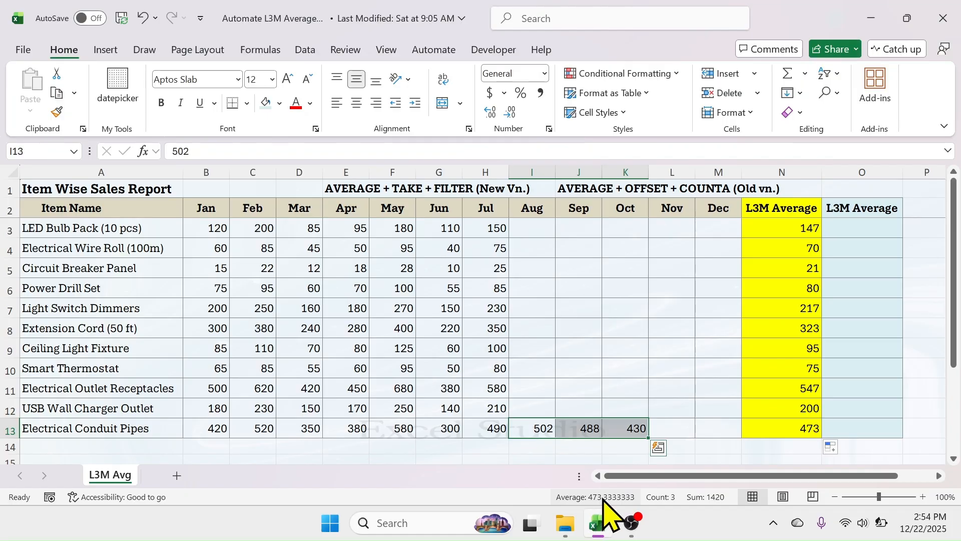
click(784, 246)
- Enter 153 as the Aug sales of LED Bulb Pack (10 pcs) in I3
click(543, 233)
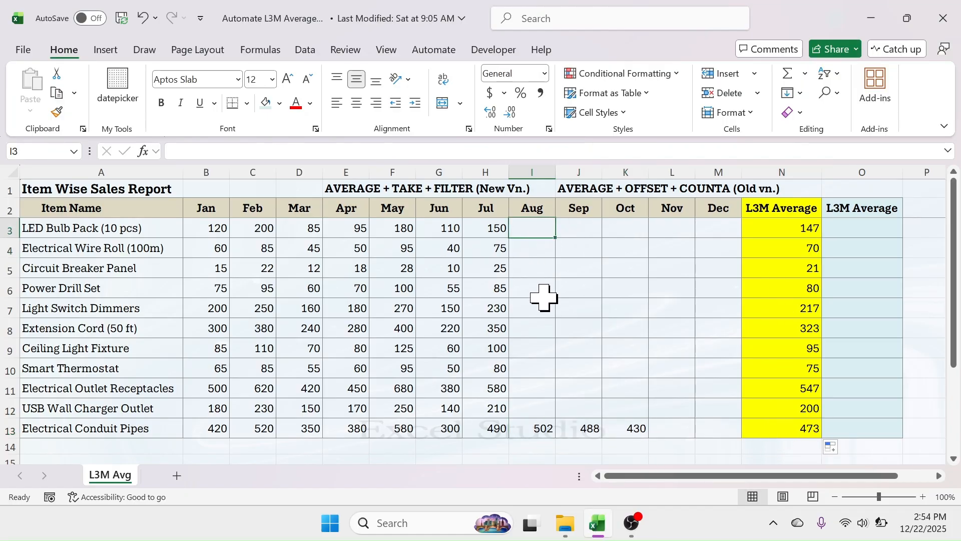
text(15)
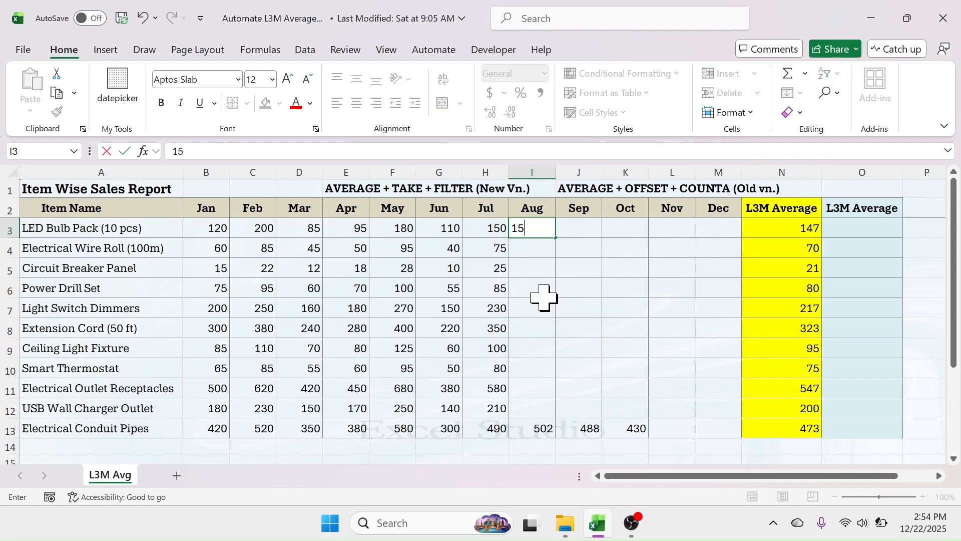
text(3)
key(Return)
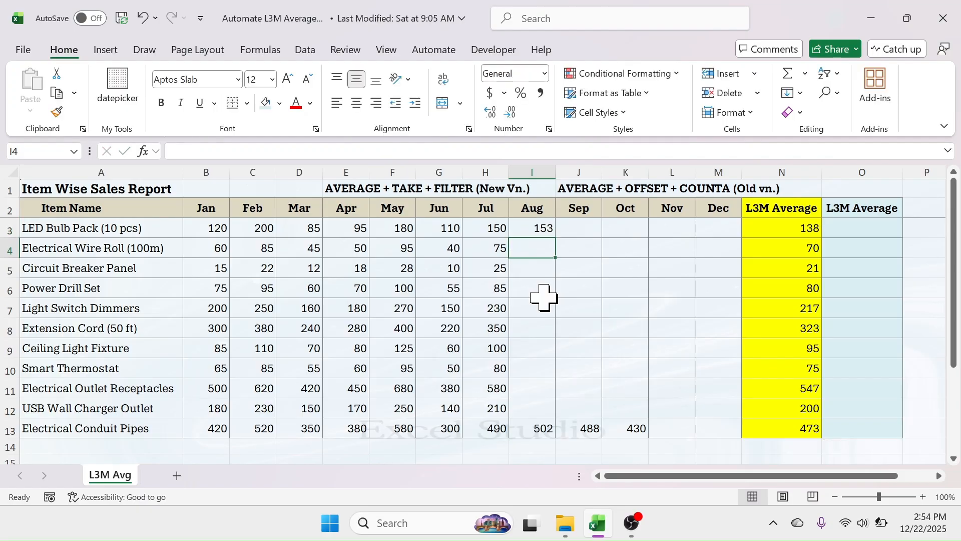
- Compare the last-three-month average of LED Bulb Pack (10 pcs) in N3 with the average of G3:I3
click(784, 230)
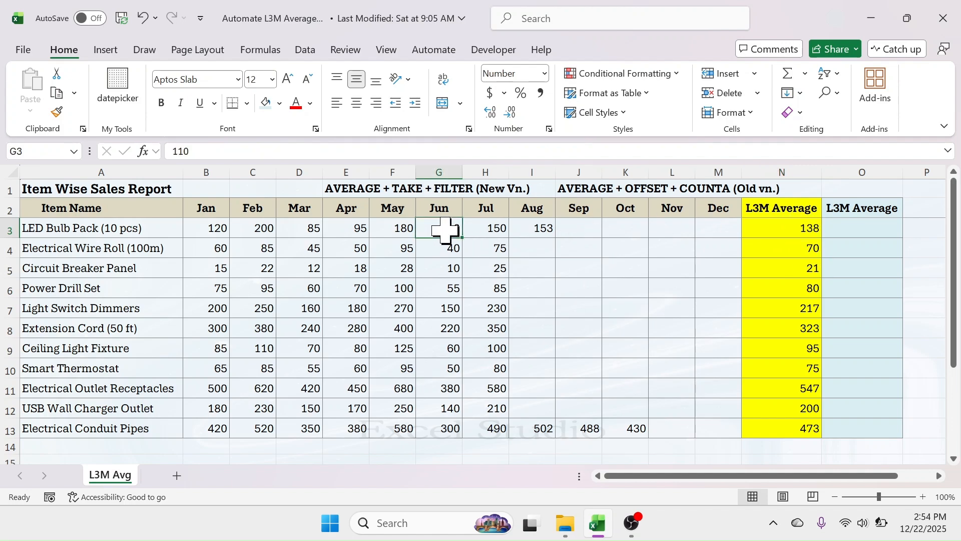
drag(440, 229, 543, 230)
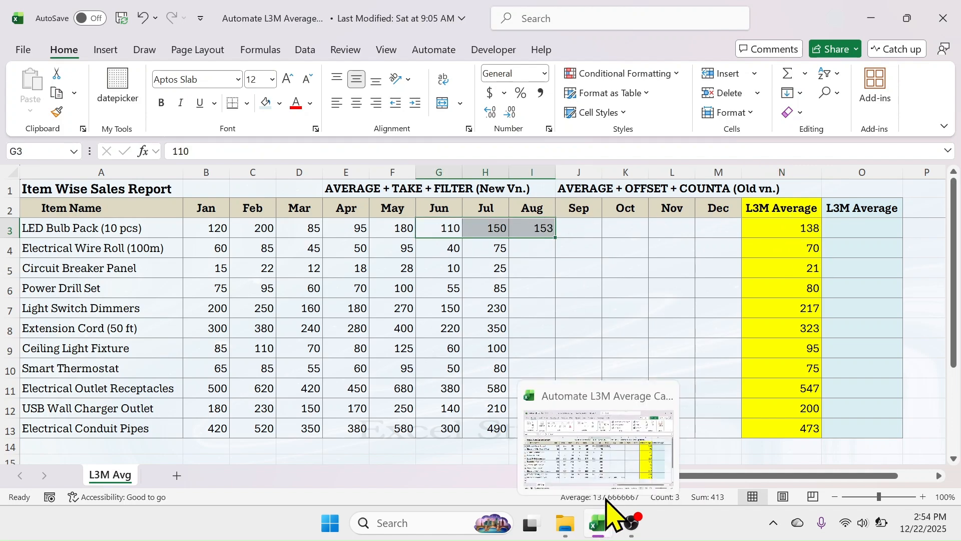
click(763, 247)
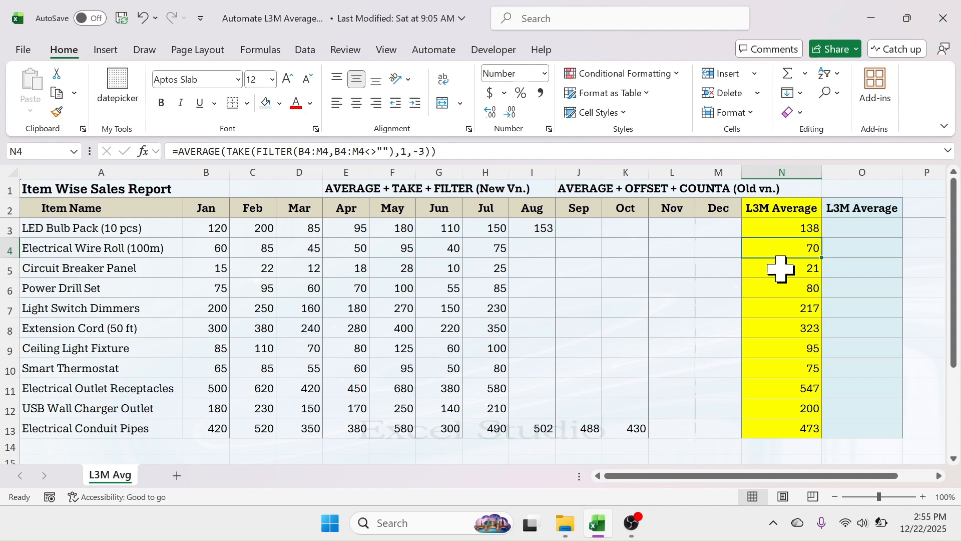
- Enter =OFFSET(A13,0,10) in C15, below the table, to return the Oct sales of Electrical Conduit Pipes
scroll(619, 354, down, 1)
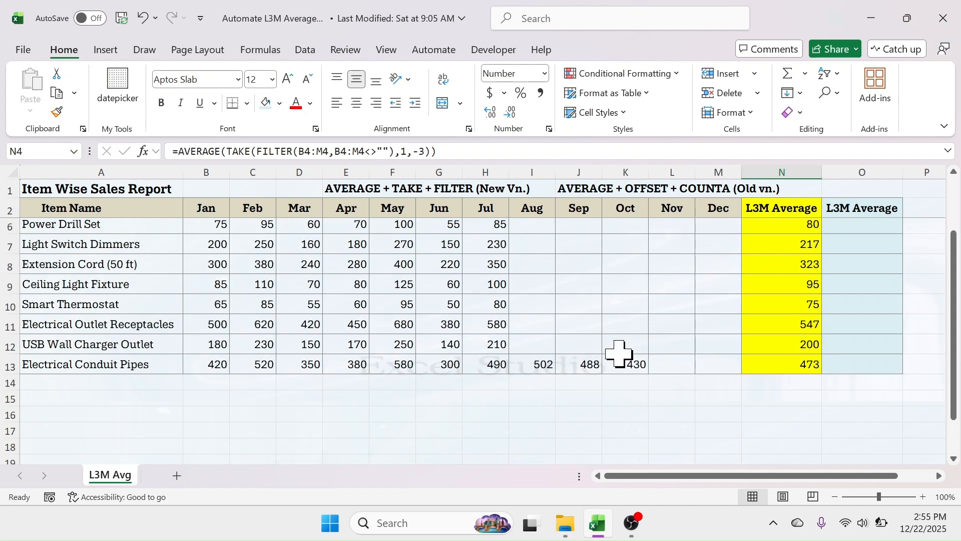
click(254, 394)
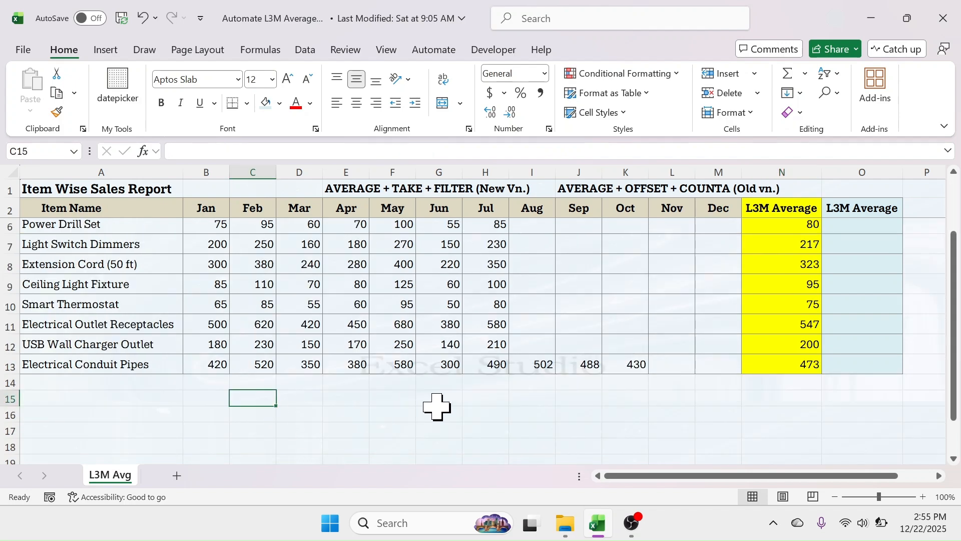
text(=OF)
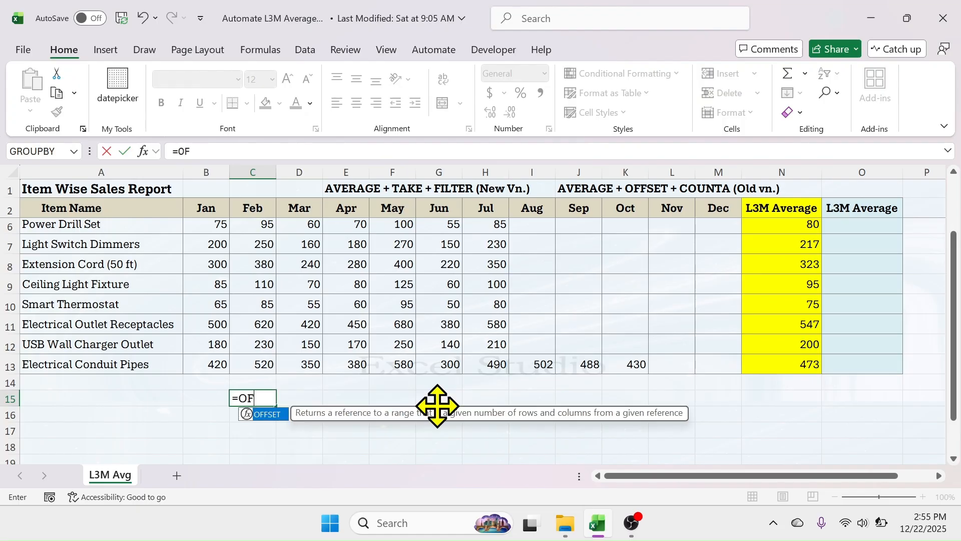
text(FSET()
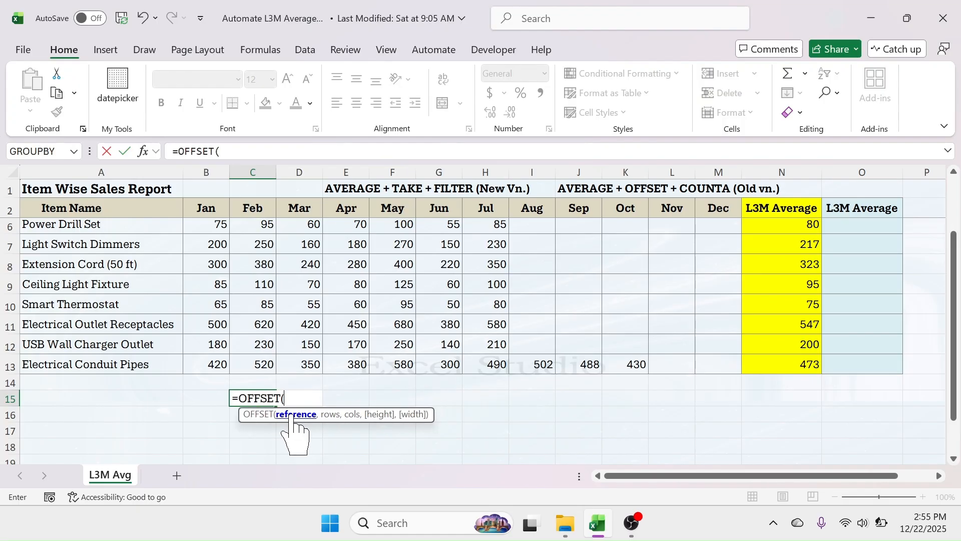
click(71, 363)
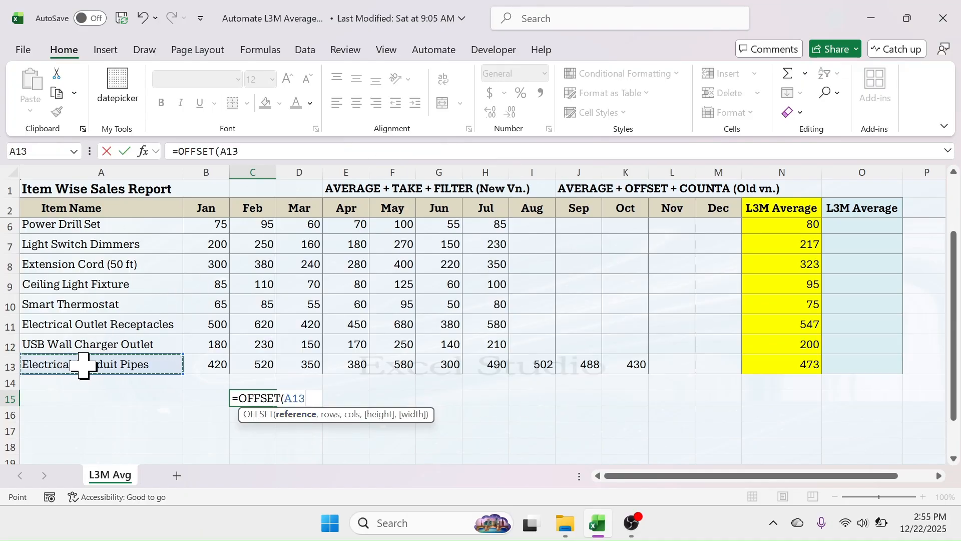
text(,0,)
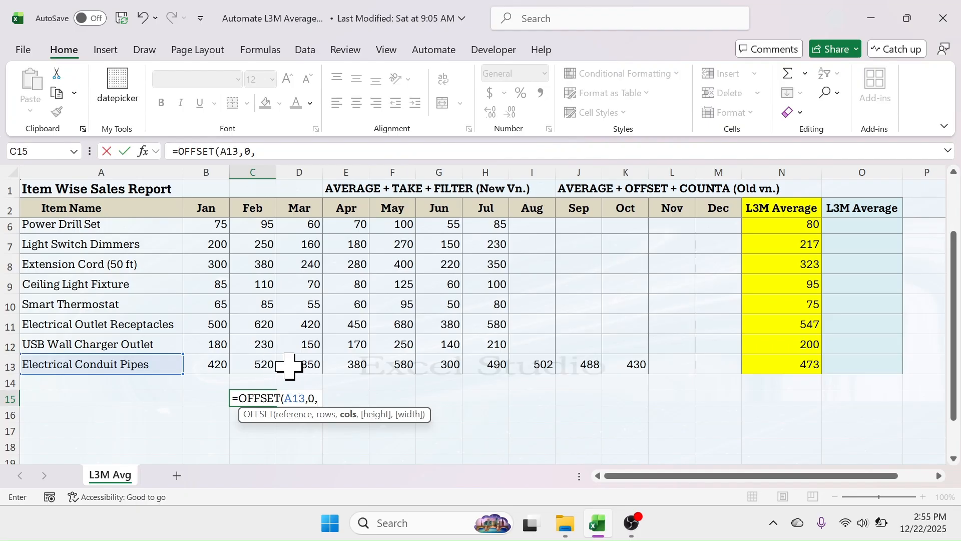
text(1)
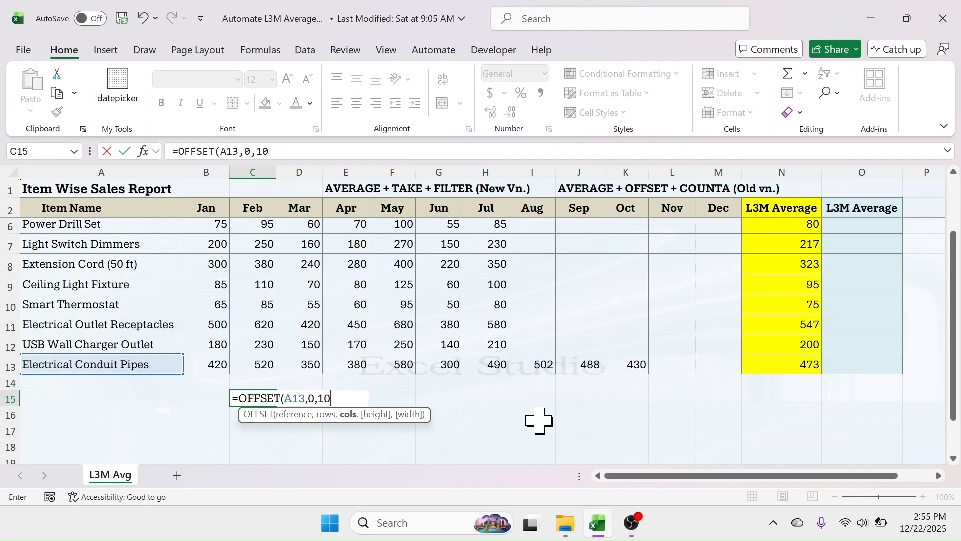
text(0))
key(Return)
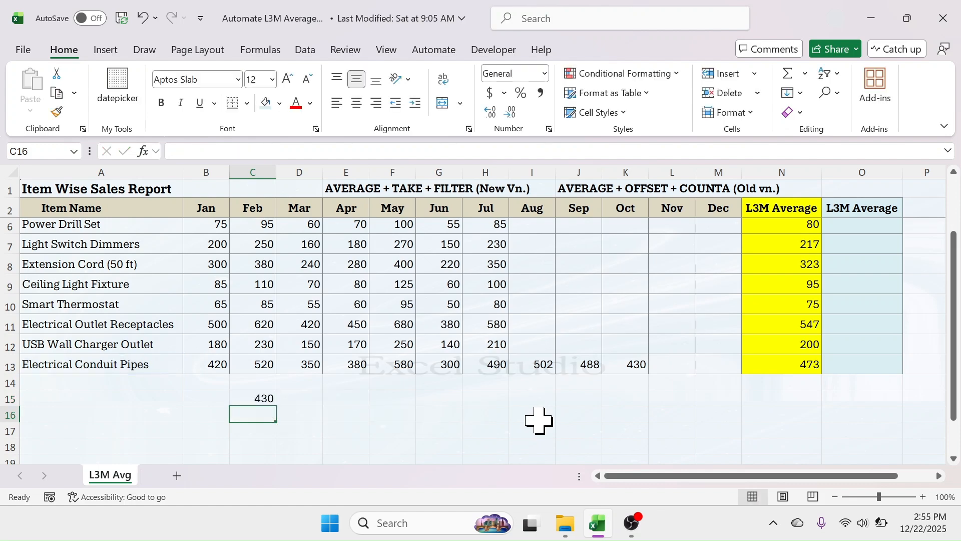
- Compare the OFFSET result in C15 with the Oct sales in K13 and review the formula's arguments
click(258, 398)
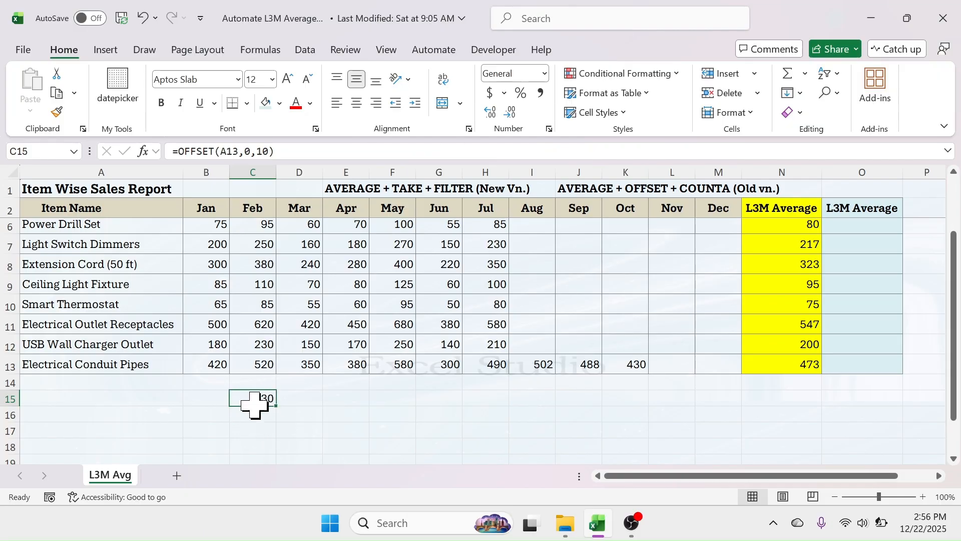
click(632, 366)
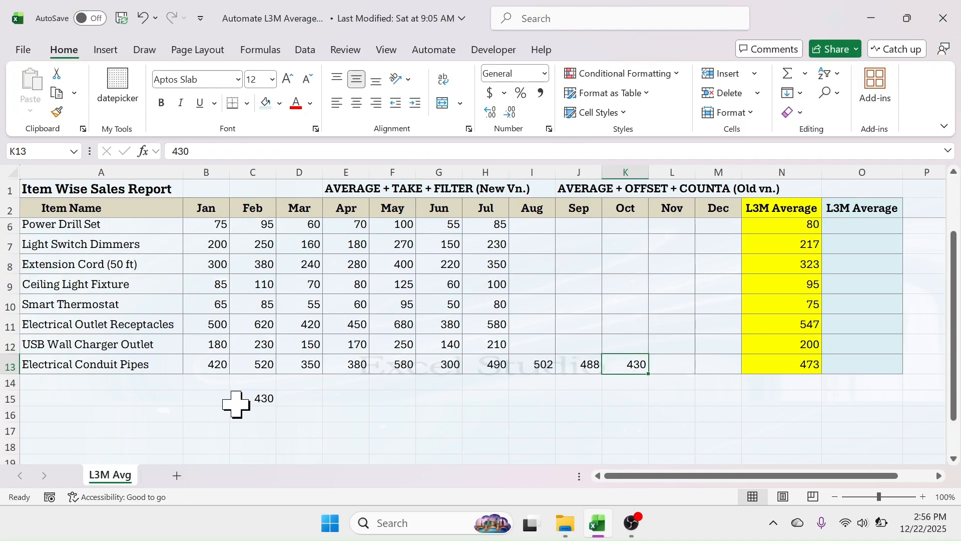
double_click(264, 399)
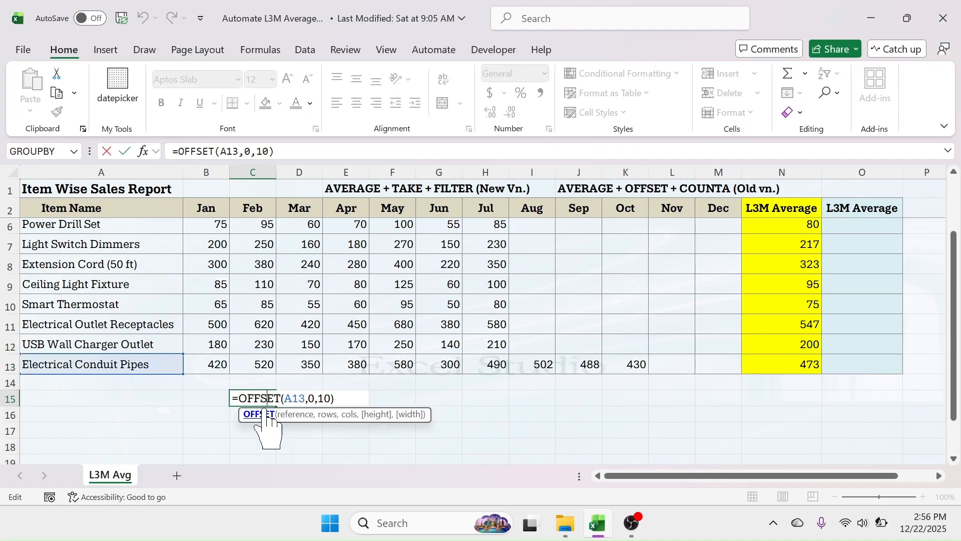
click(328, 399)
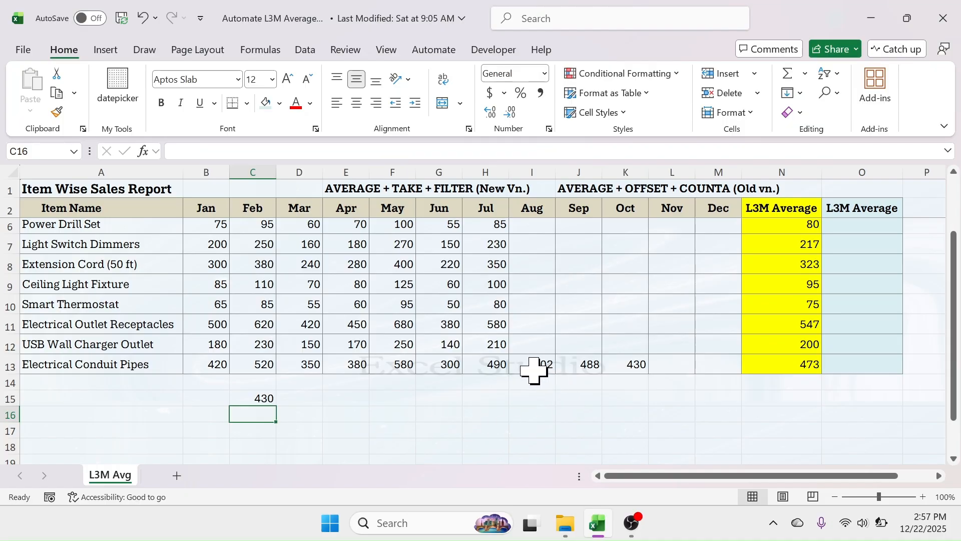
- Extend the C15 formula to =OFFSET(A13,0,10,1,-3), with height 1 and width -3, to return I13:K13
drag(533, 370, 615, 365)
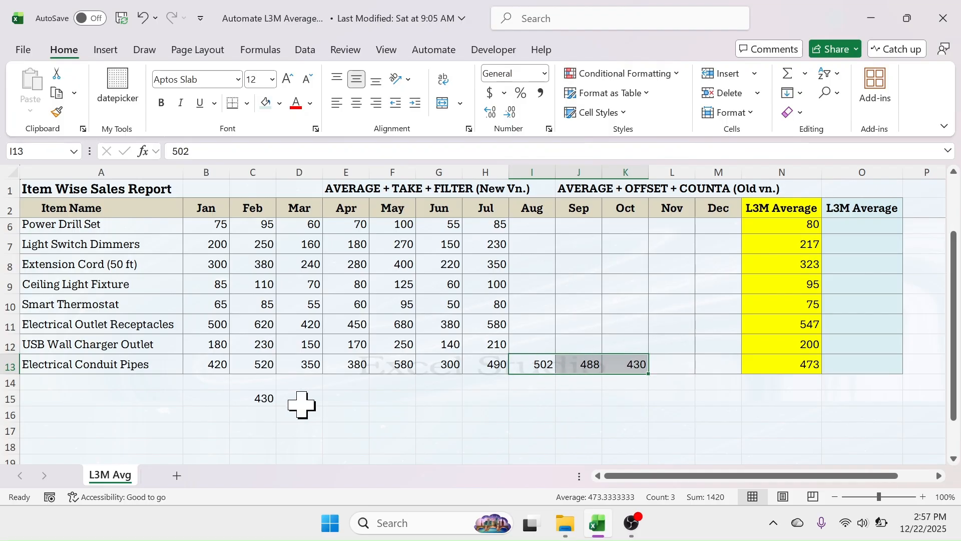
click(261, 399)
text(=OFFSET(A13,0,10))
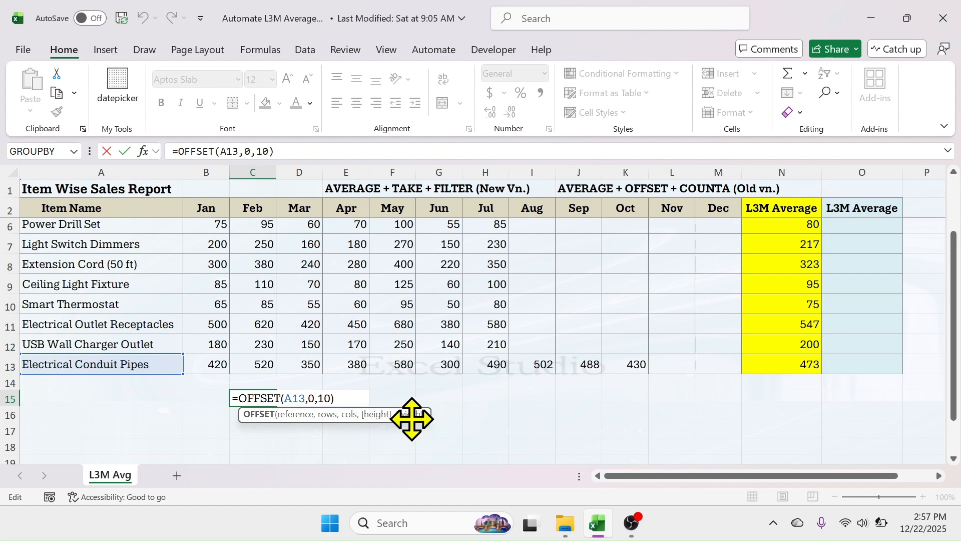
click(345, 399)
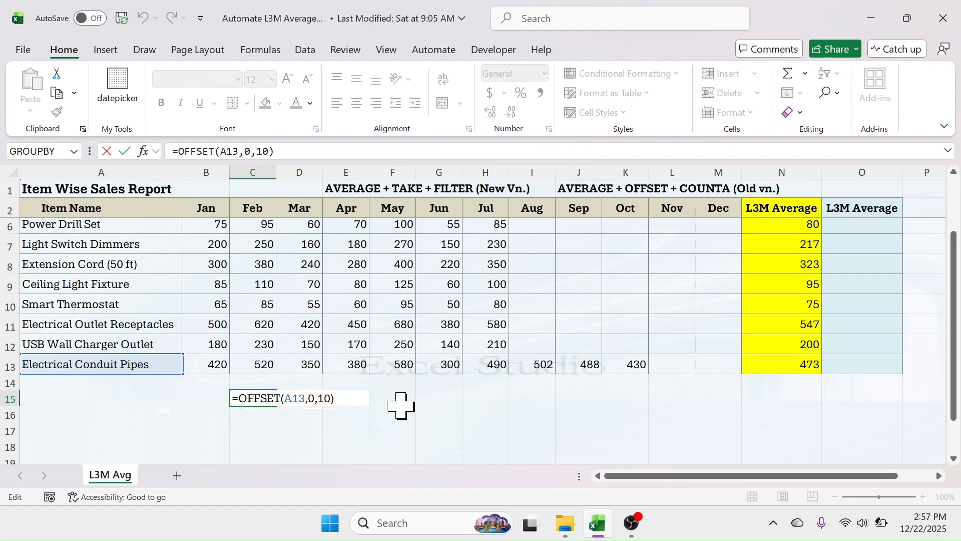
key(BackSpace)
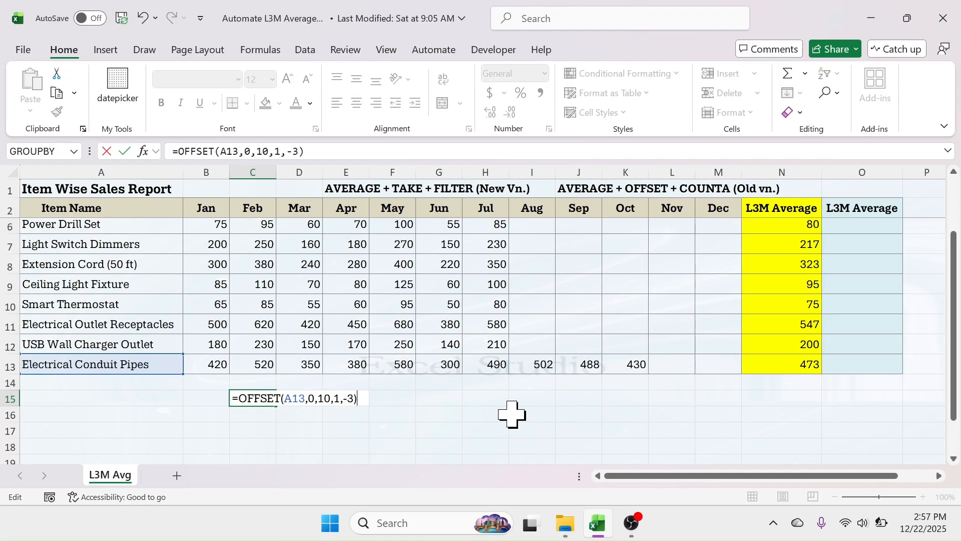
key(Return)
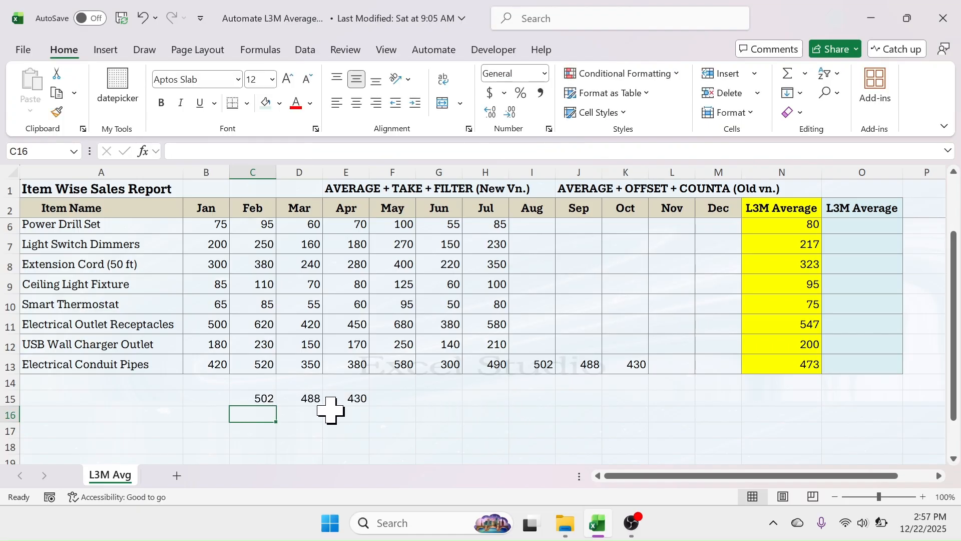
- Inspect the three values spilled by the OFFSET formula across C15:E15
click(252, 398)
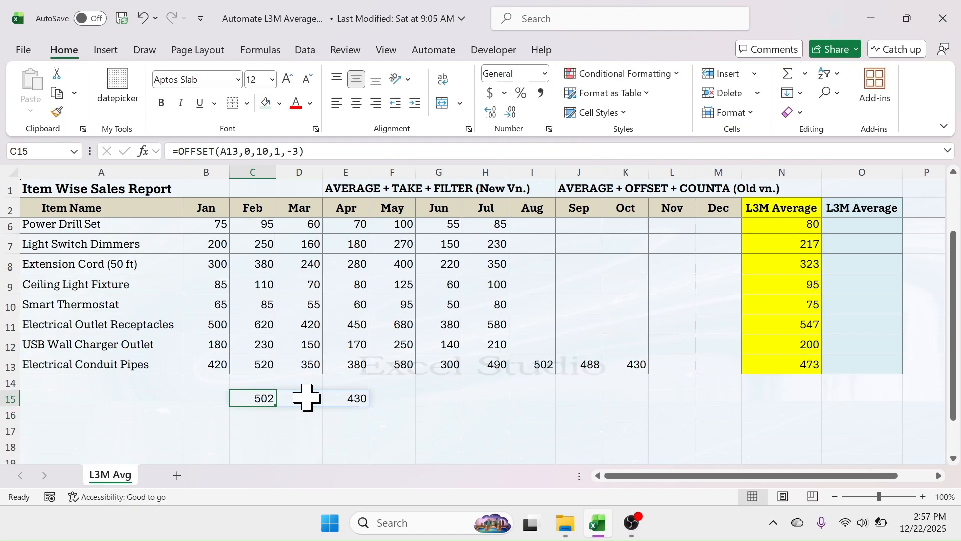
click(303, 398)
click(351, 398)
click(257, 395)
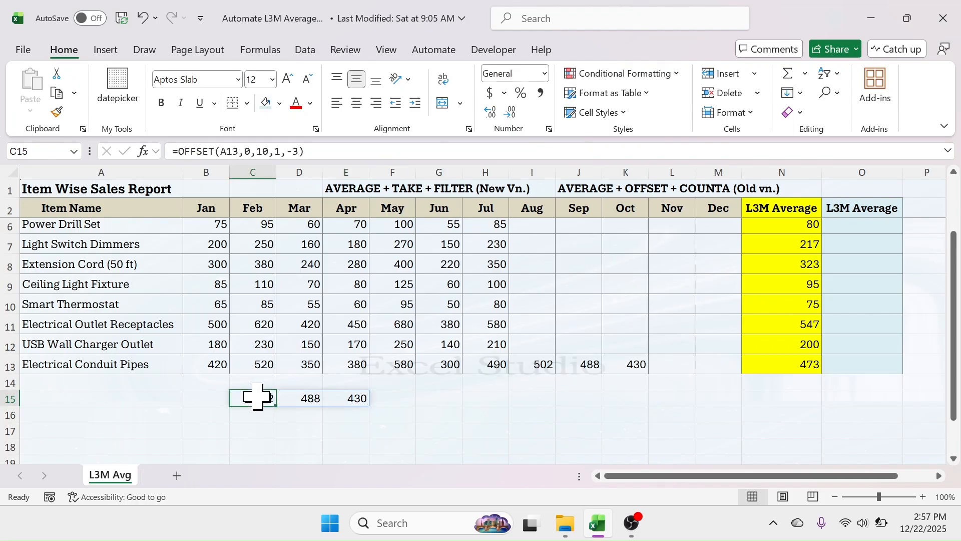
click(314, 397)
click(356, 395)
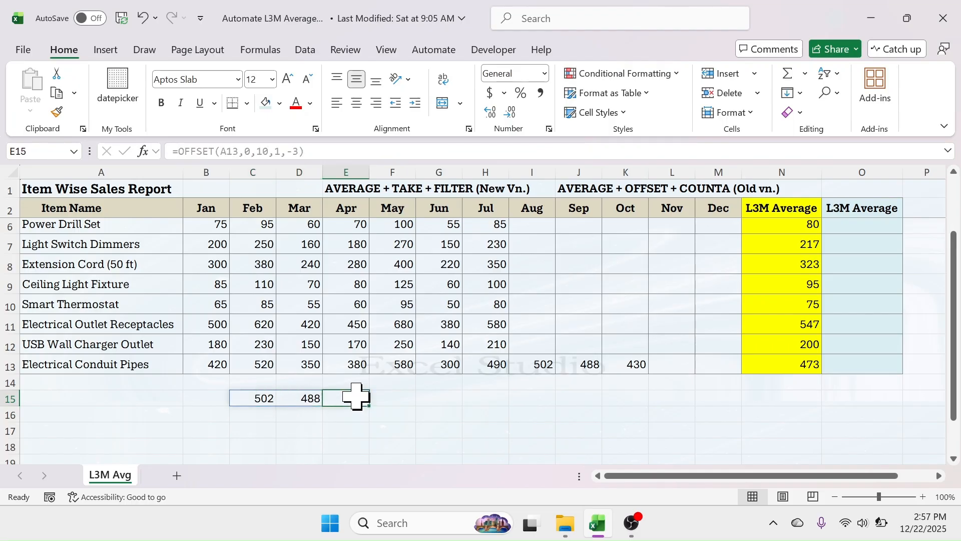
click(257, 396)
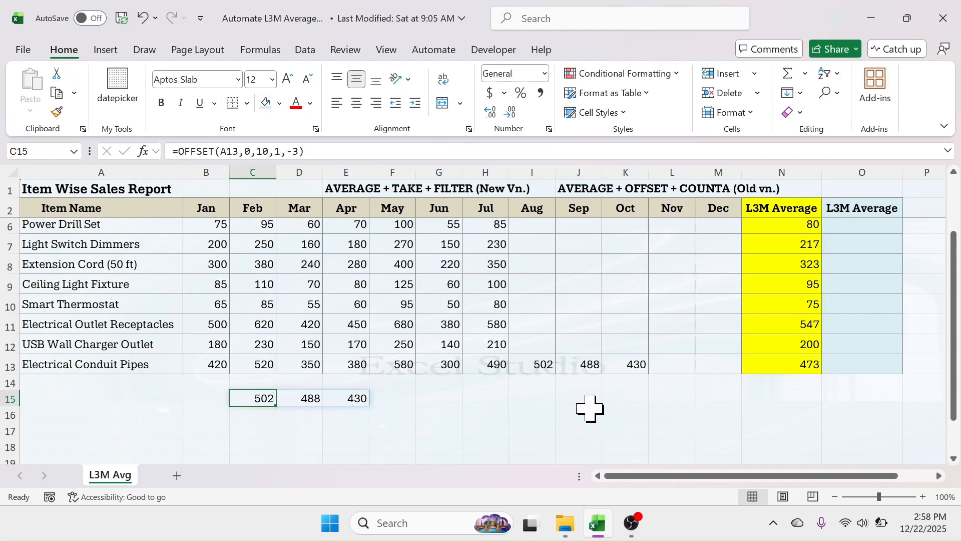
- Enter 450 as the Nov sales of Electrical Conduit Pipes in L13 and check whether C15:E15 picks it up
click(676, 365)
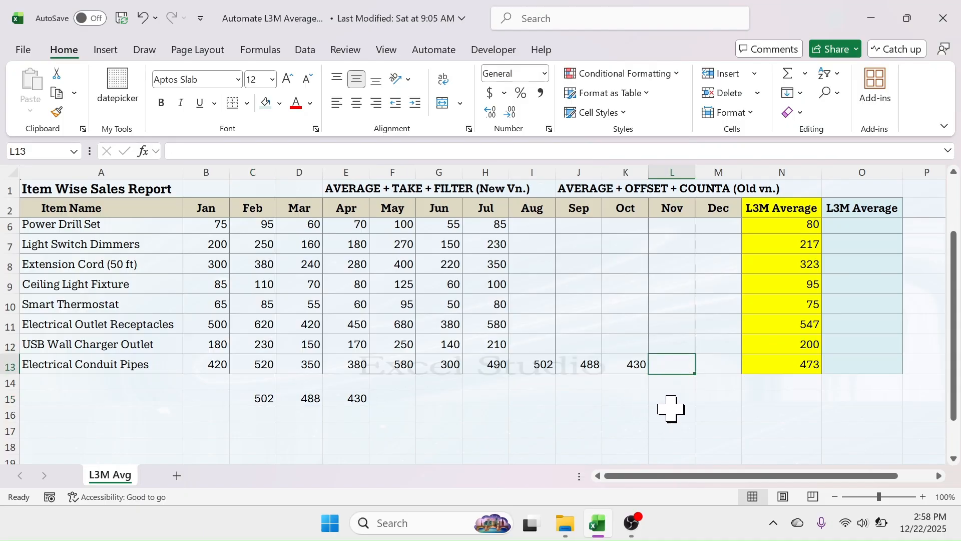
text(450)
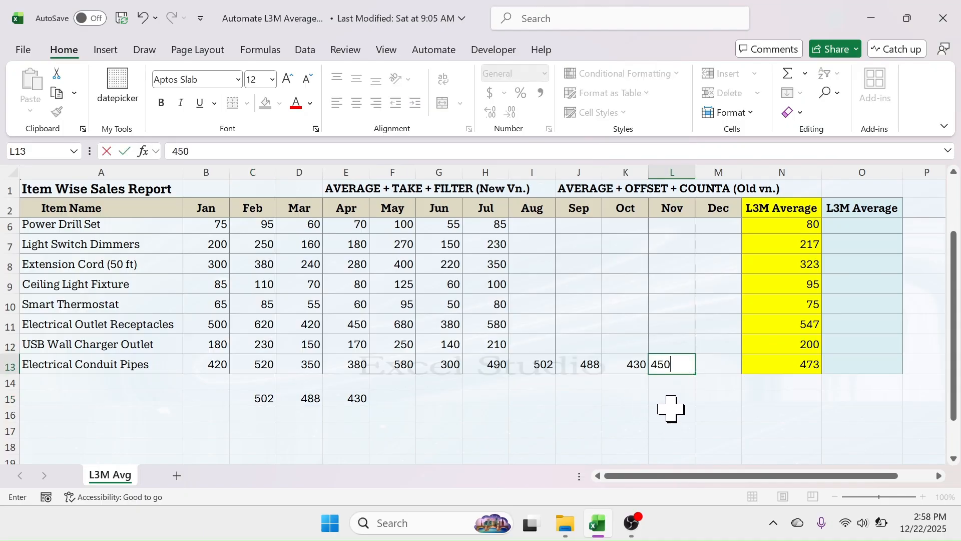
key(Return)
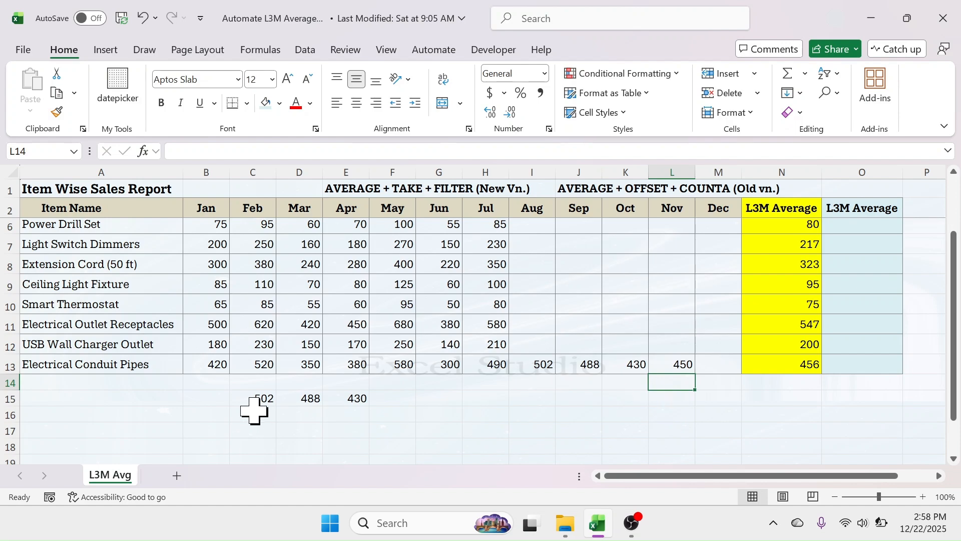
drag(255, 398, 350, 401)
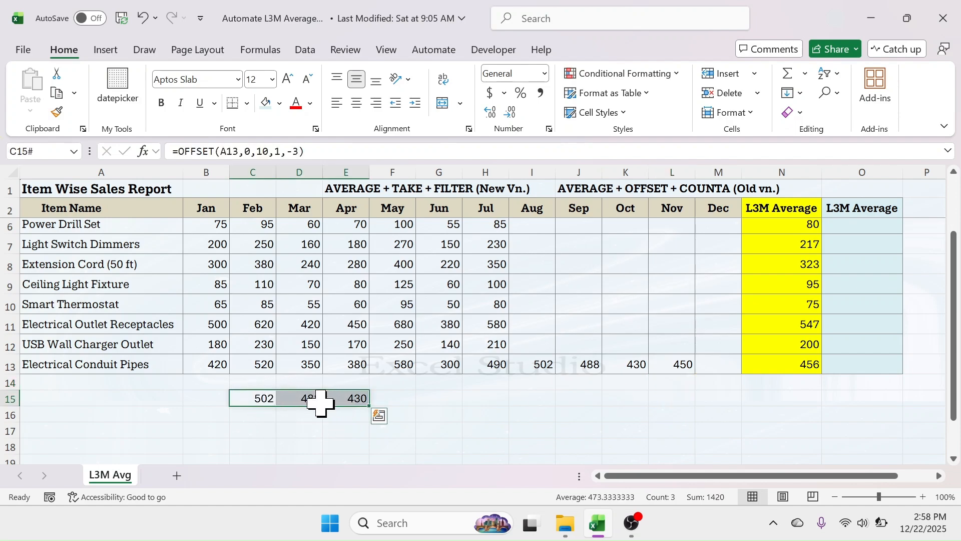
click(257, 397)
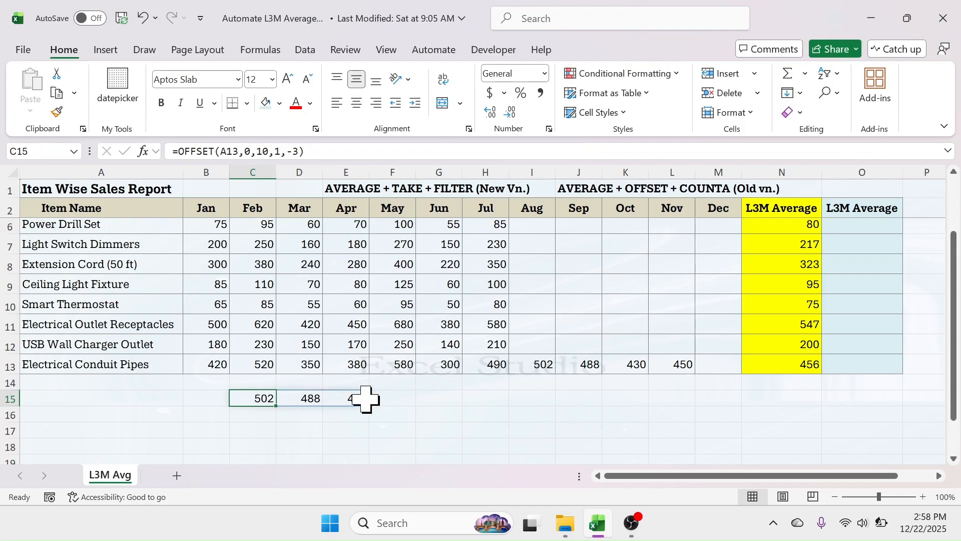
- Replace the fixed column offset 10 in the C15 formula with COUNTA(B13:M13), giving =OFFSET(A13,0,COUNTA(B13:M13),1,-3)
double_click(254, 399)
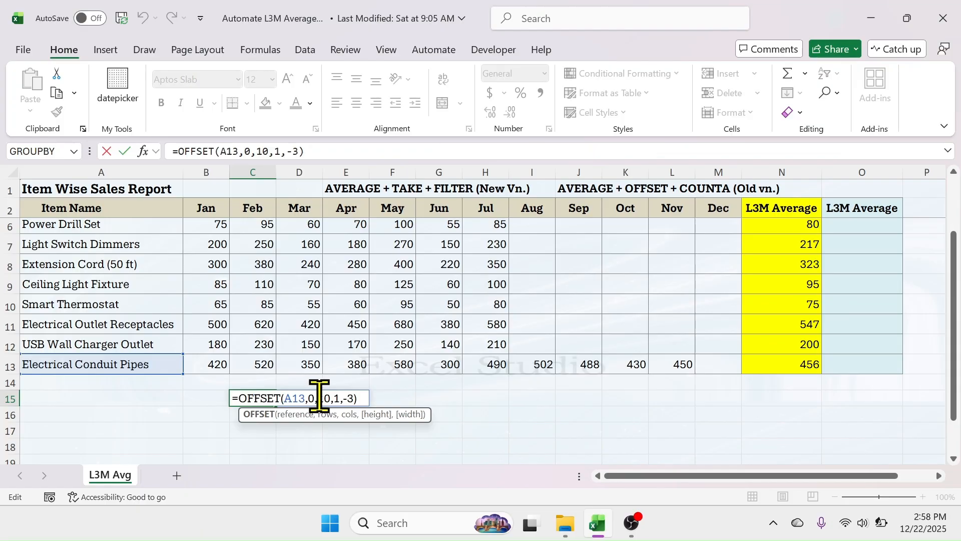
drag(326, 398, 327, 401)
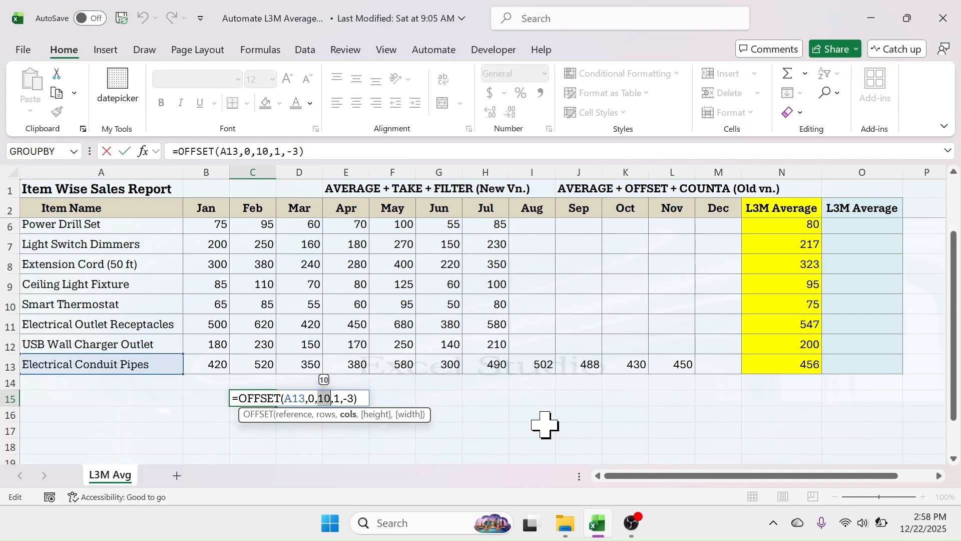
text(COUNTA)
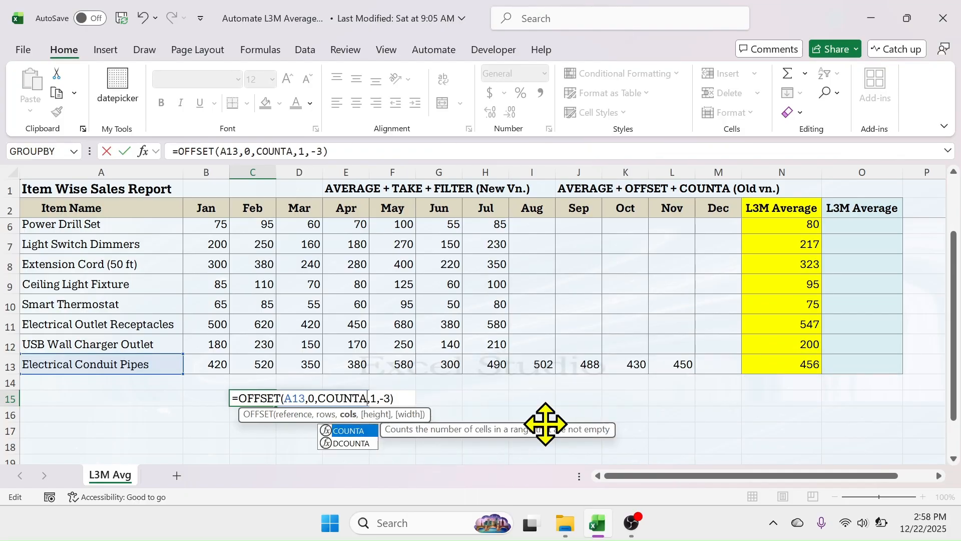
text((,)
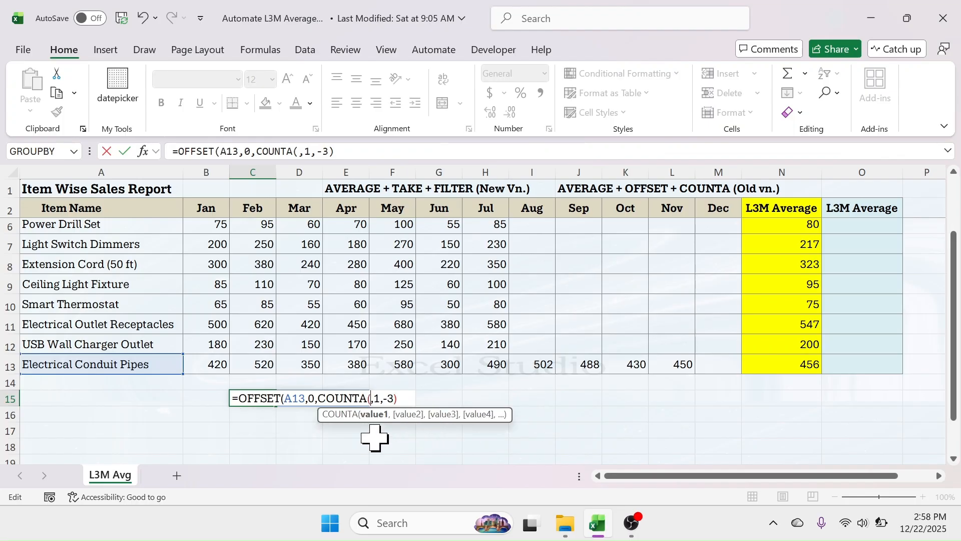
drag(218, 365, 717, 364)
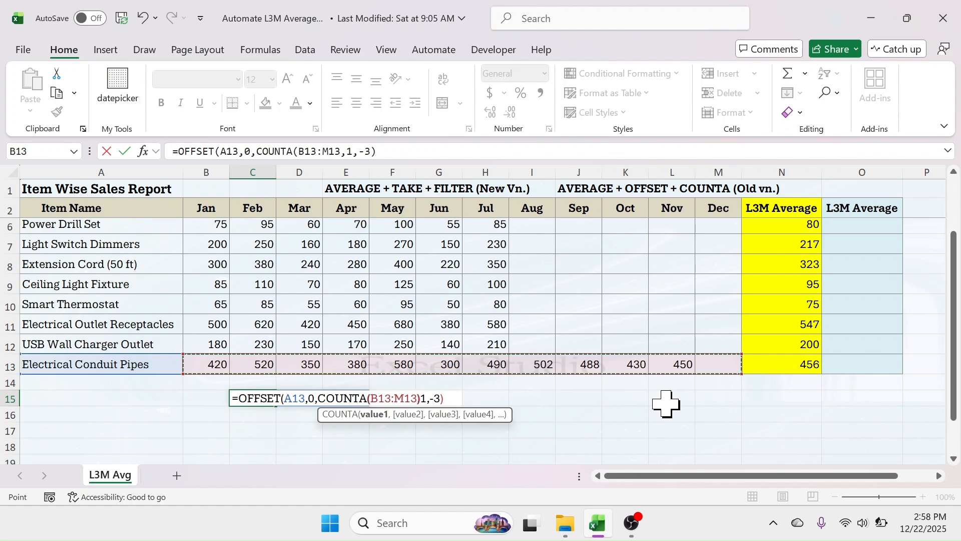
text())
key(Return)
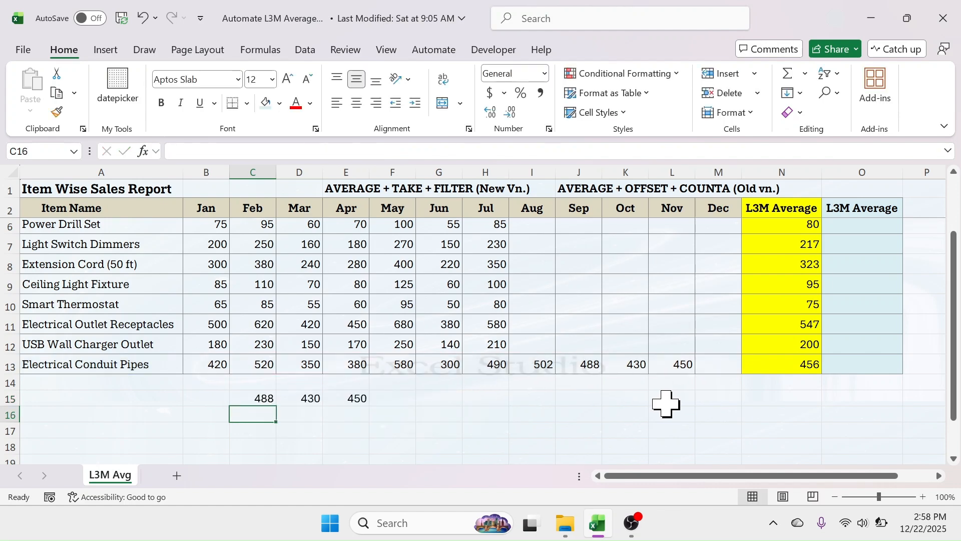
- Compare the values returned by the C15 formula across C15:E15 with the Sep to Nov sales in J13:L13
click(257, 397)
click(403, 421)
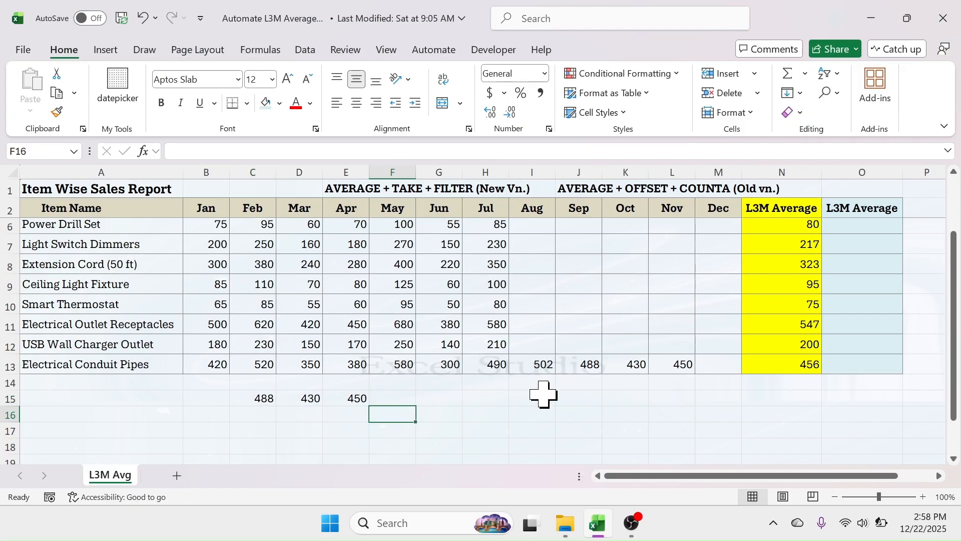
click(253, 399)
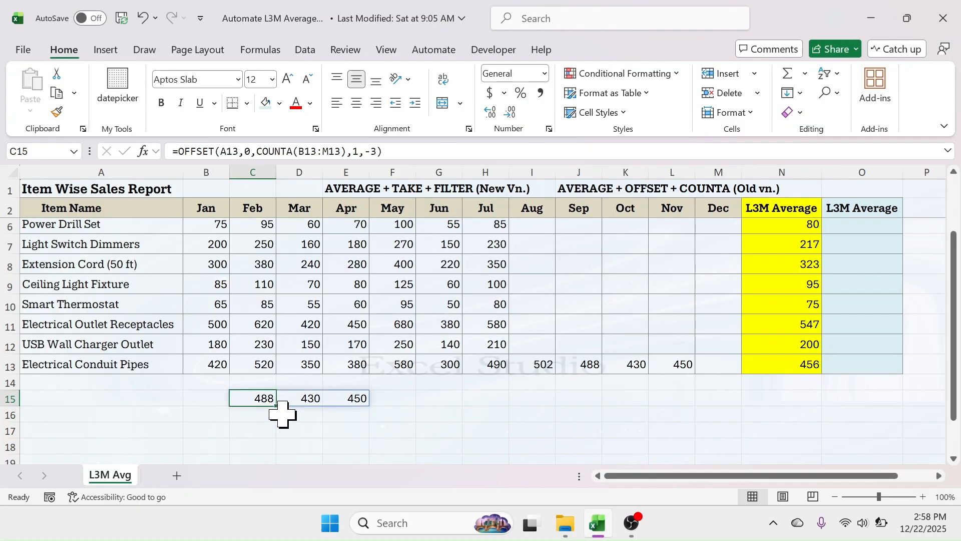
click(300, 399)
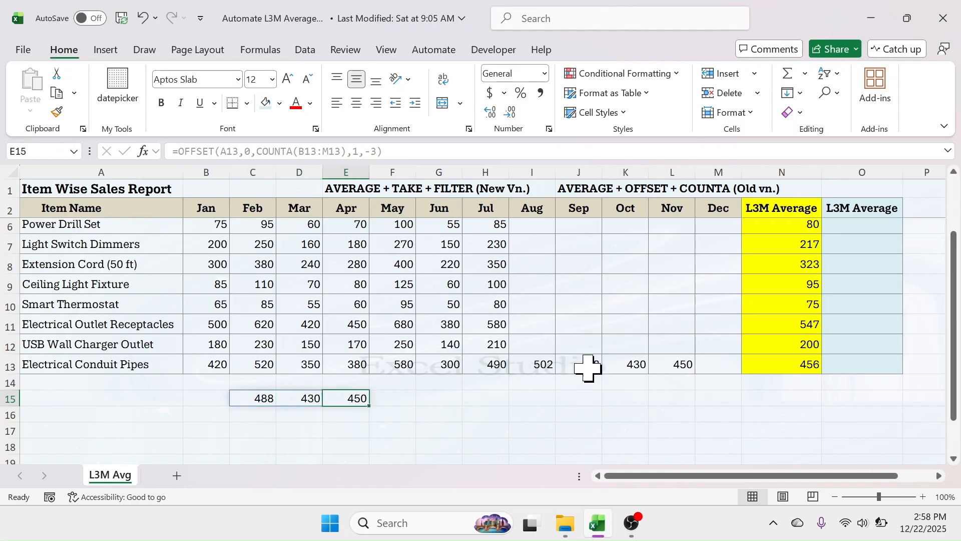
drag(584, 366, 676, 364)
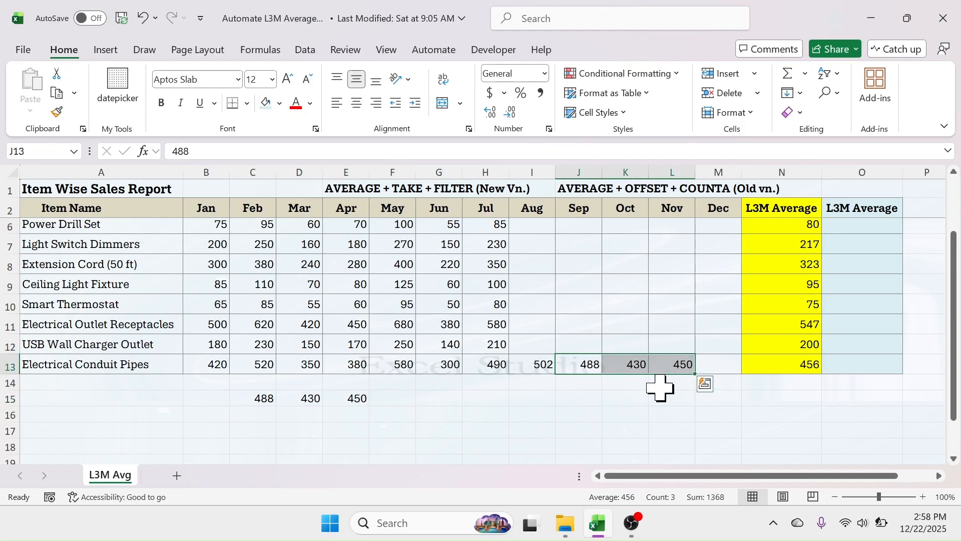
- Clear the Nov sales of Electrical Conduit Pipes in L13 and compare C15:E15 with the Aug to Oct sales in I13:K13
click(673, 368)
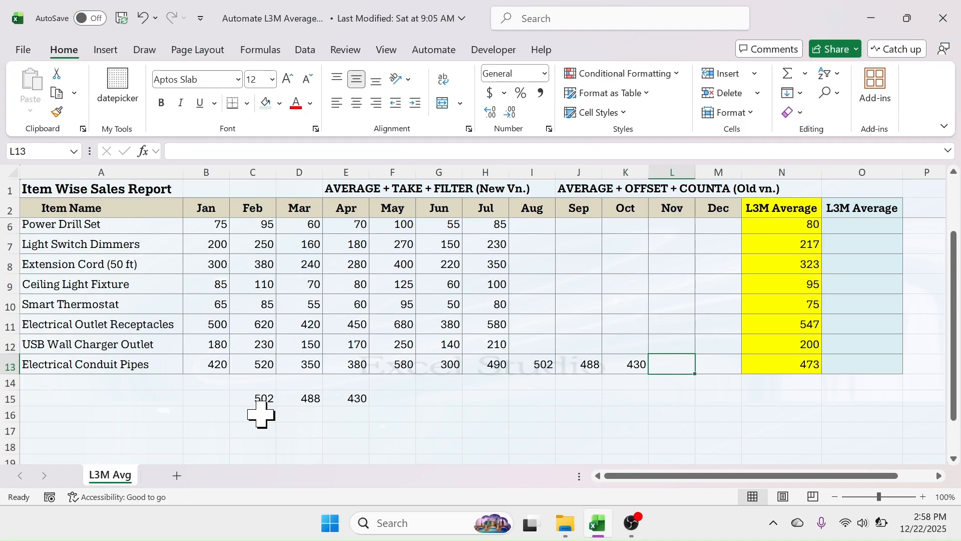
click(532, 365)
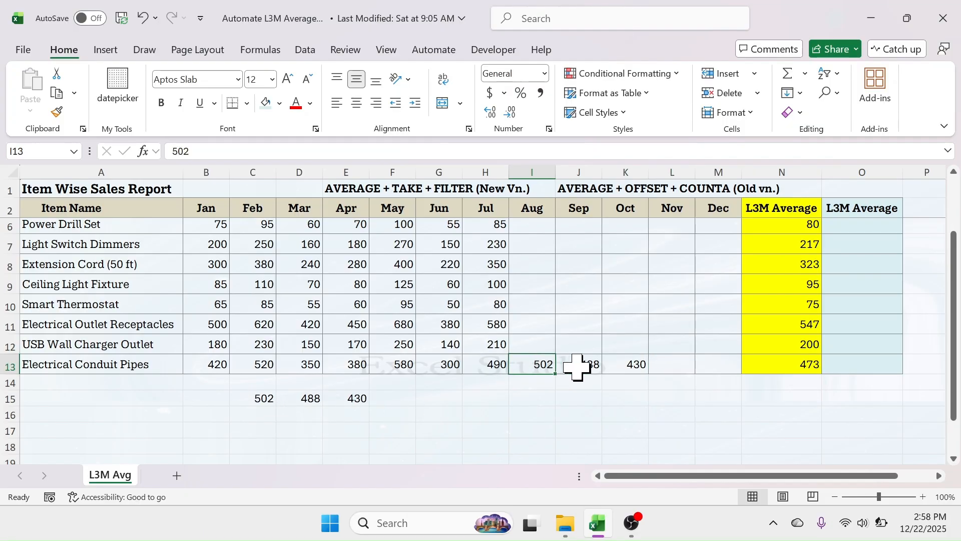
click(595, 364)
click(607, 365)
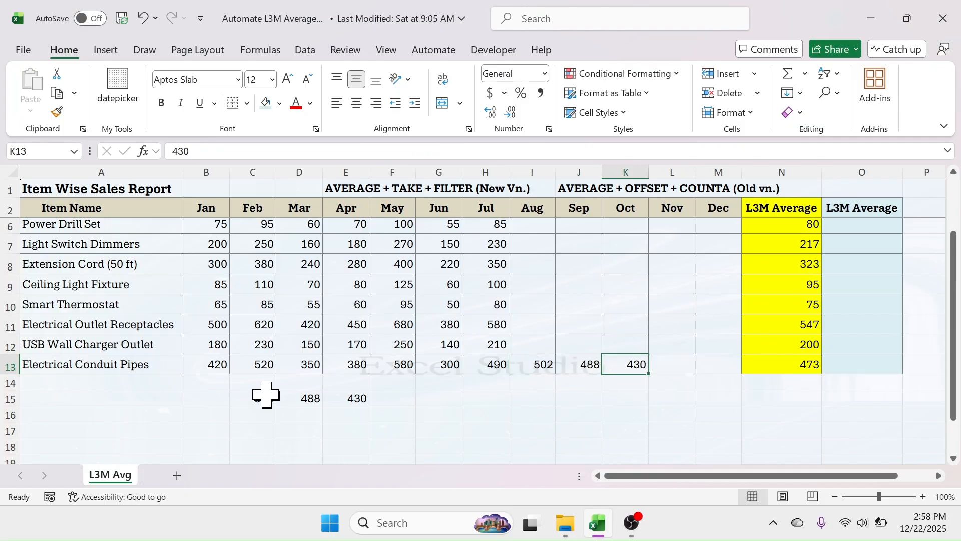
- Average the spilled OFFSET values in G15 with =AVERAGE(C15#) and compare the result with the L3M Average in N13
click(435, 396)
text(=AVERAGE()
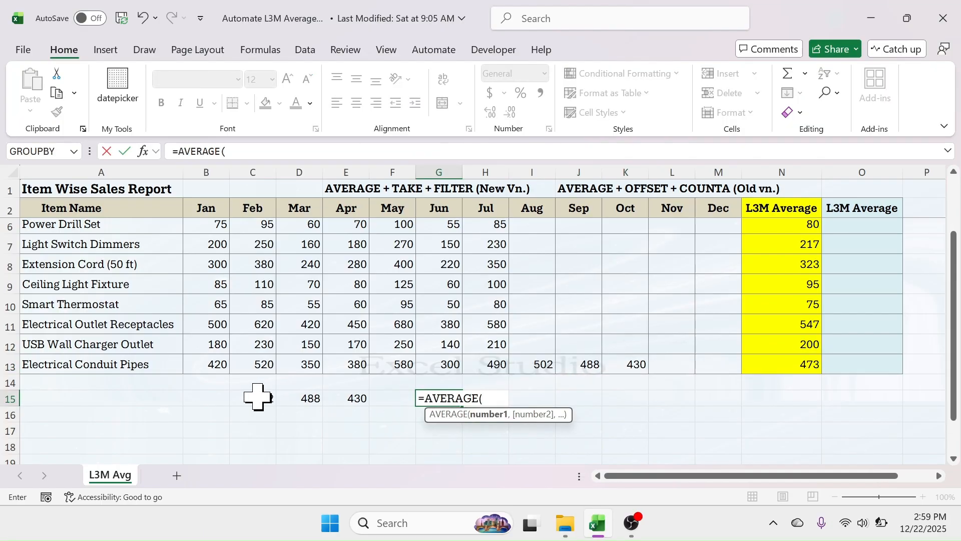
drag(256, 398, 351, 398)
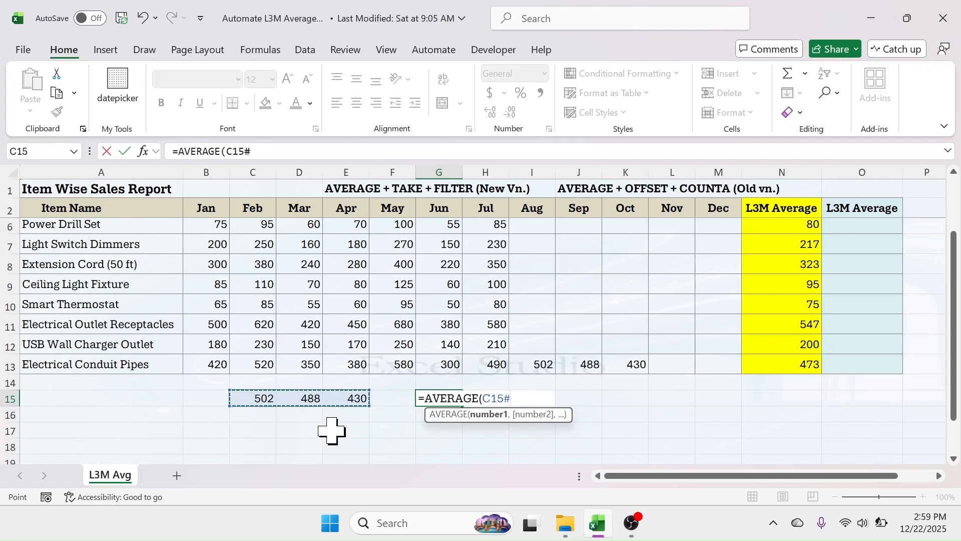
key(Return)
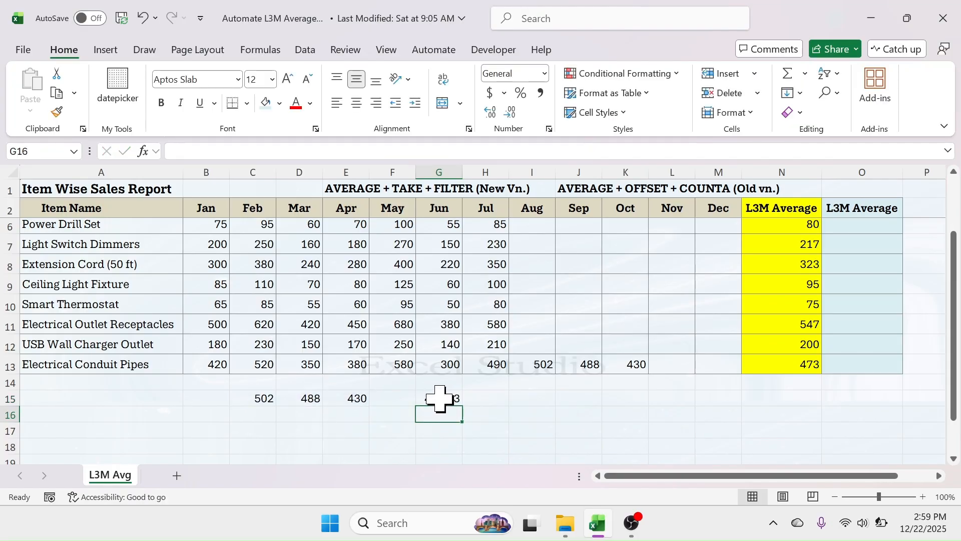
click(791, 365)
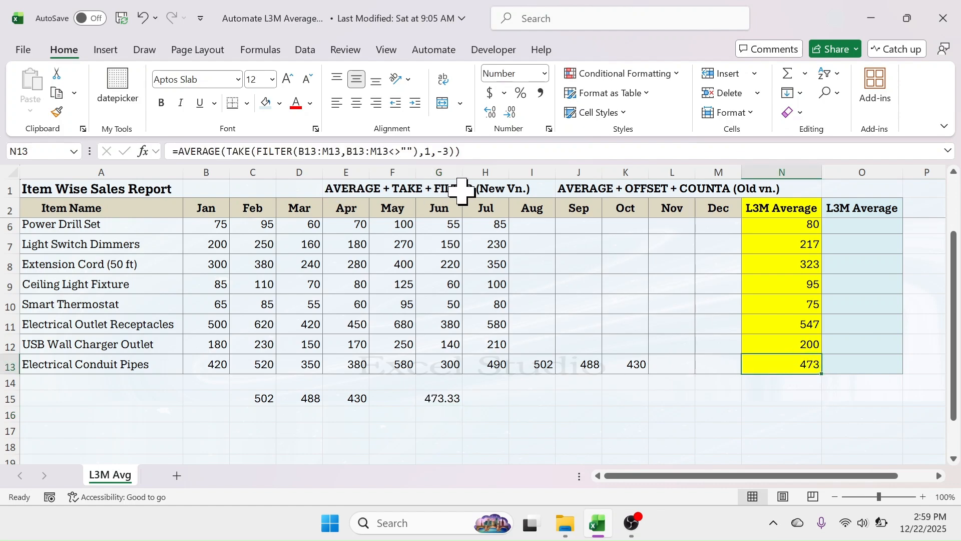
- Enter 466 as the Nov sales of Electrical Conduit Pipes in L13 and check the average in G15
click(672, 363)
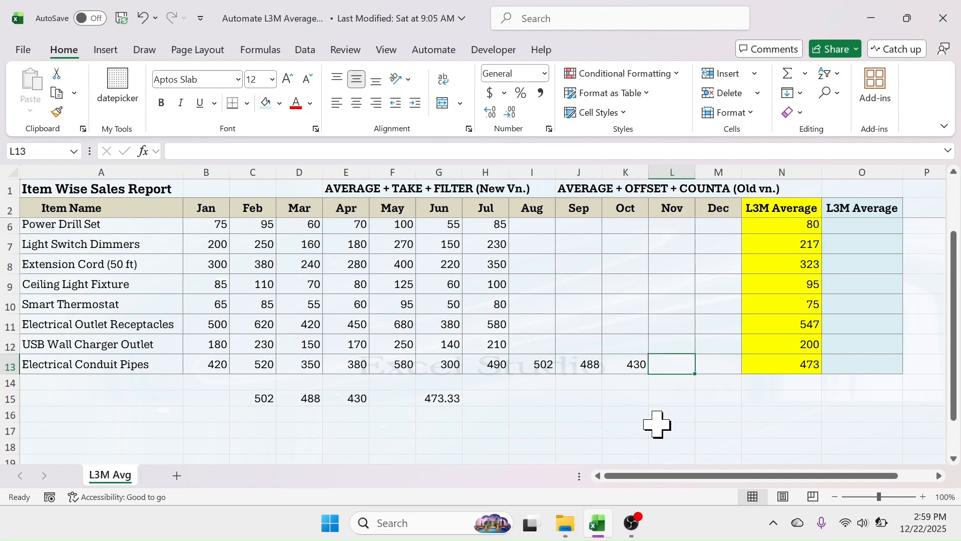
text(466)
key(Return)
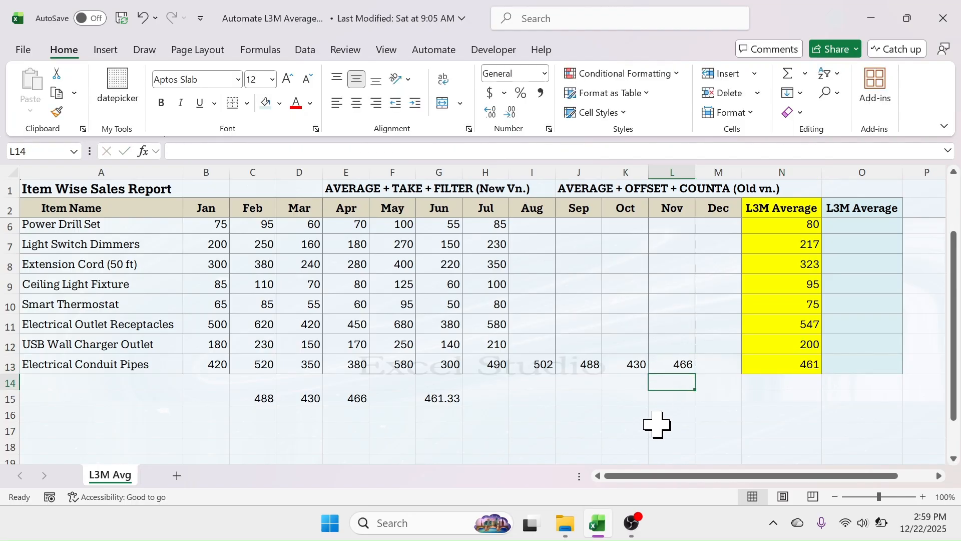
click(434, 400)
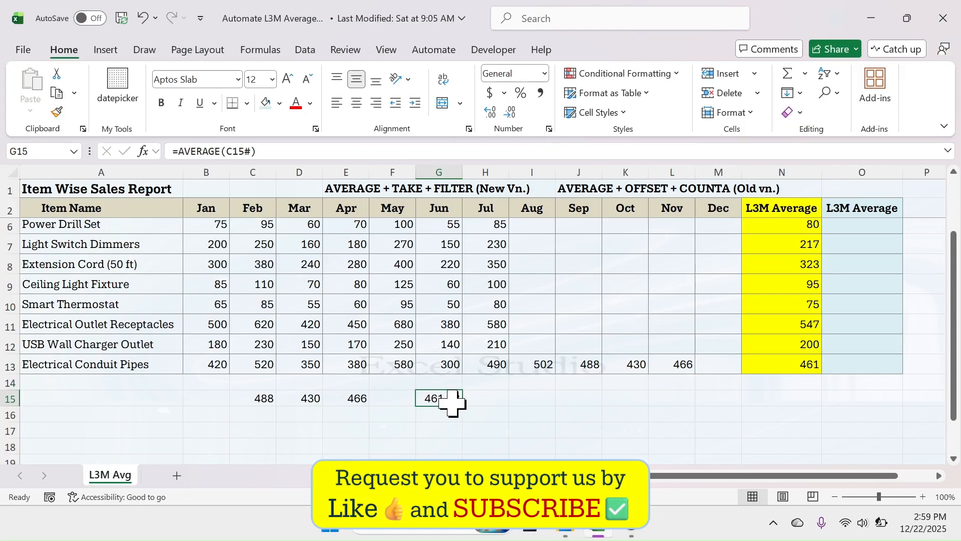
- Review the OFFSET formula in C15 and clear the trial formulas from C15:G15
click(255, 398)
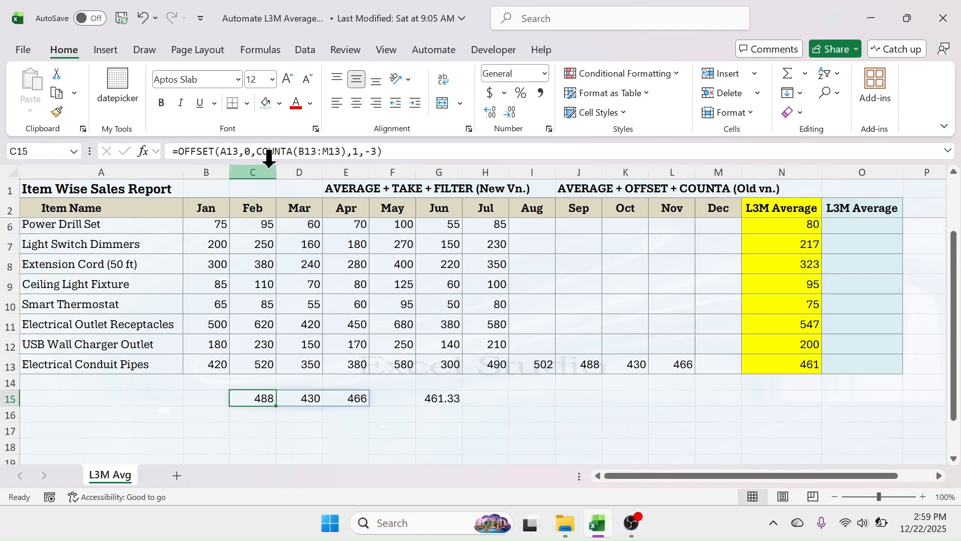
drag(251, 397, 431, 396)
key(Delete)
- Begin the LED Bulb Pack average formula in O3 with =AVERAGE(OFFSET(A3,0, using A3 as the reference and 0 as the row offset
scroll(775, 313, up, 1)
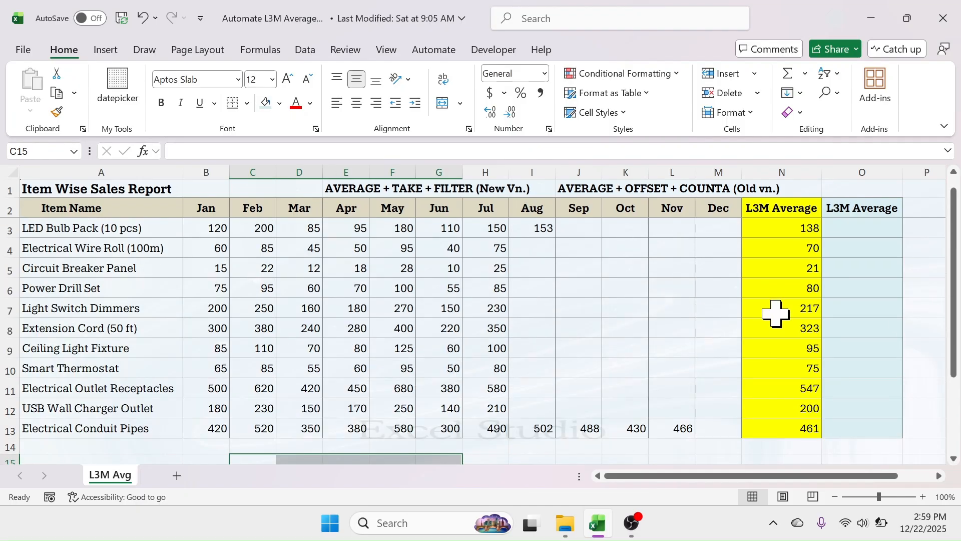
click(858, 232)
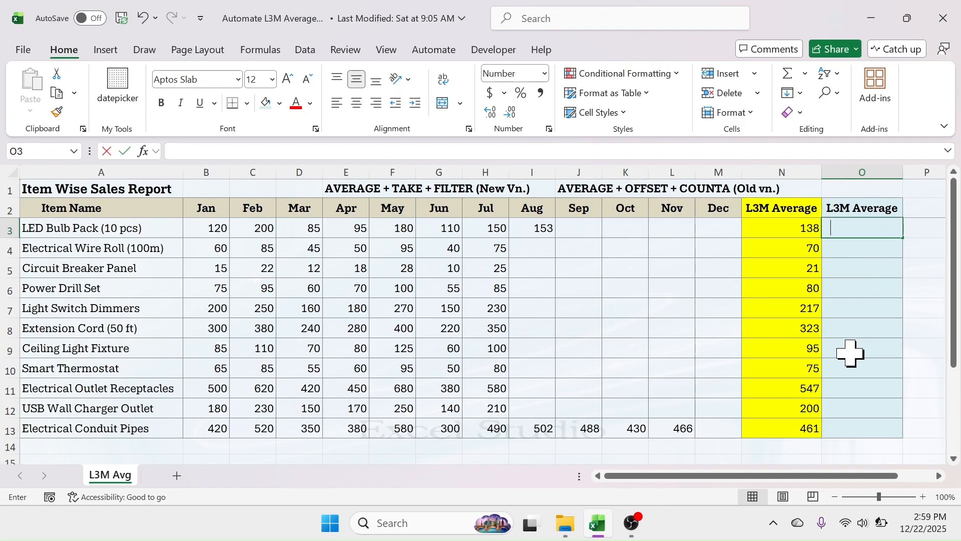
text(=A)
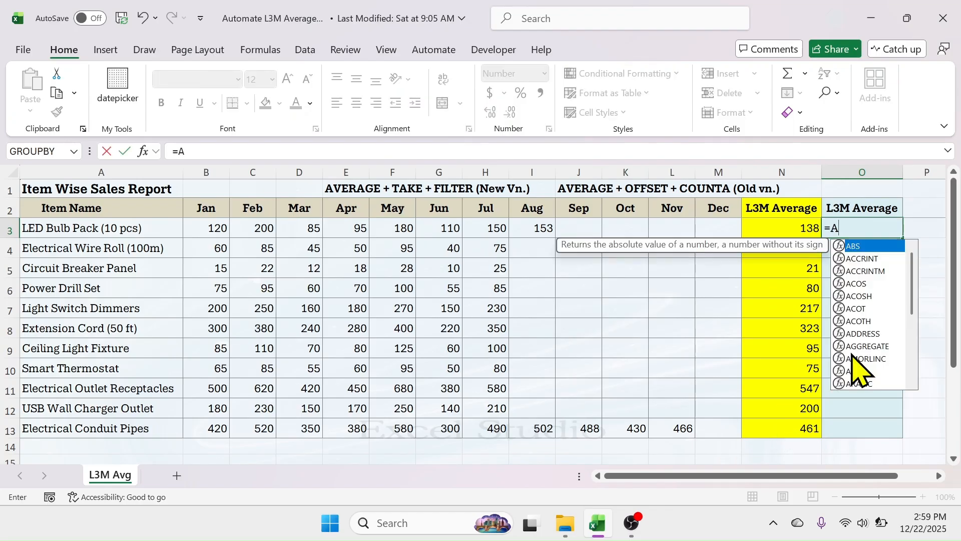
text(VERAGE)
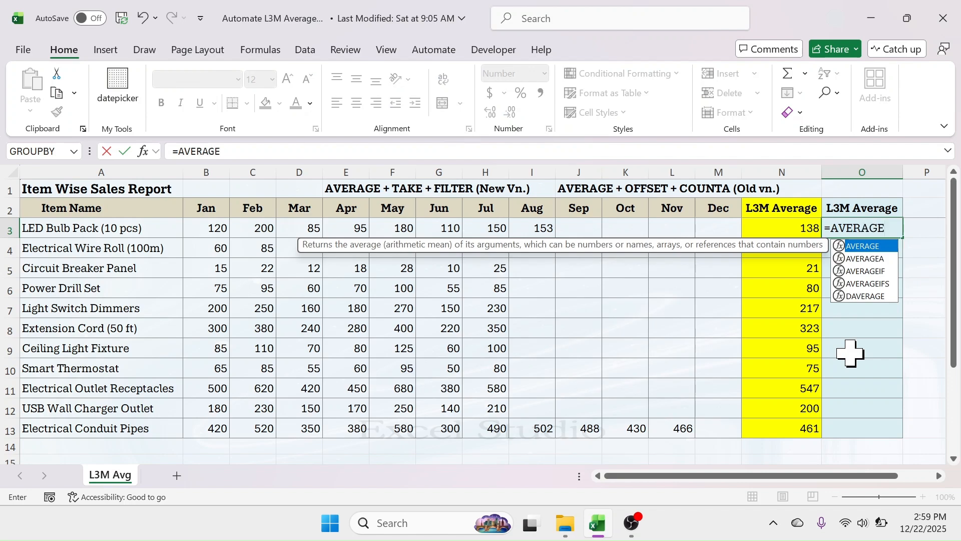
text(()
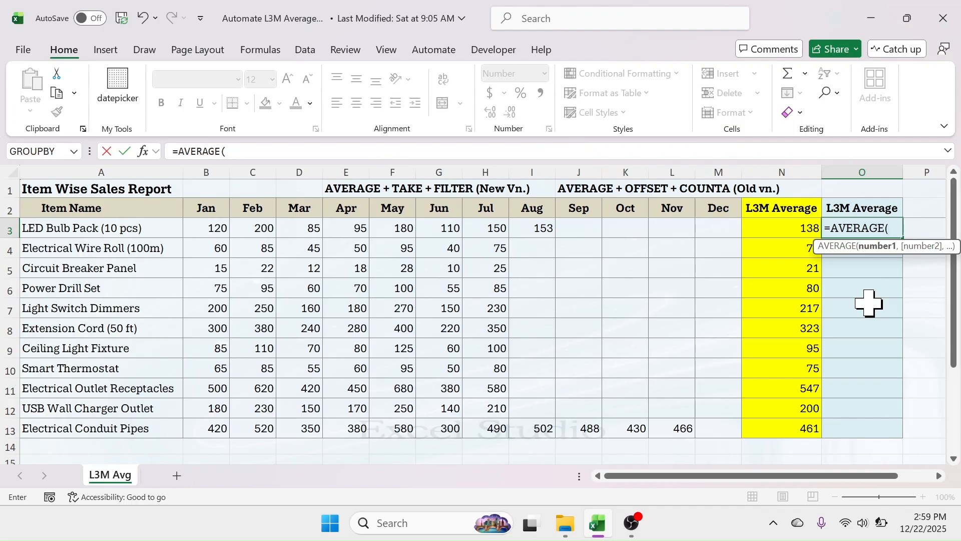
text(OFFSE)
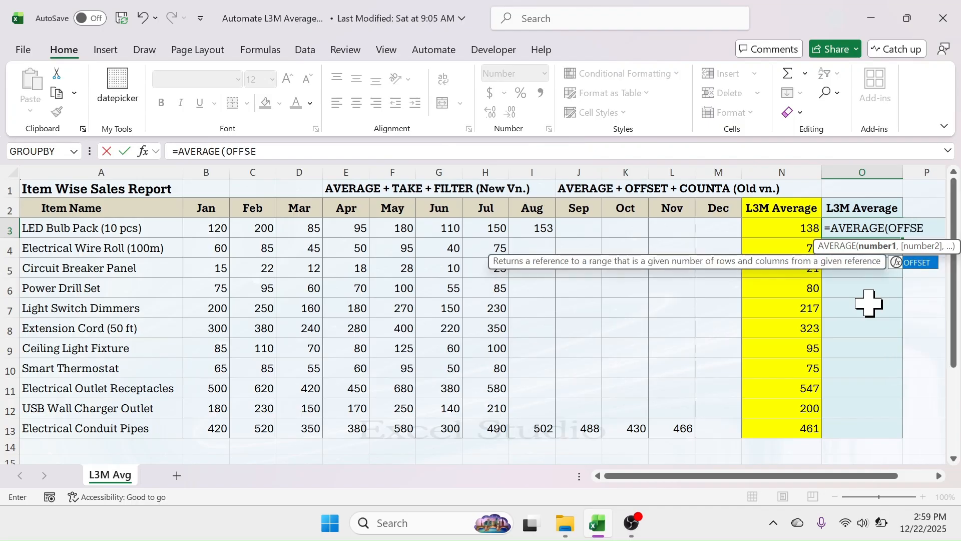
text(T()
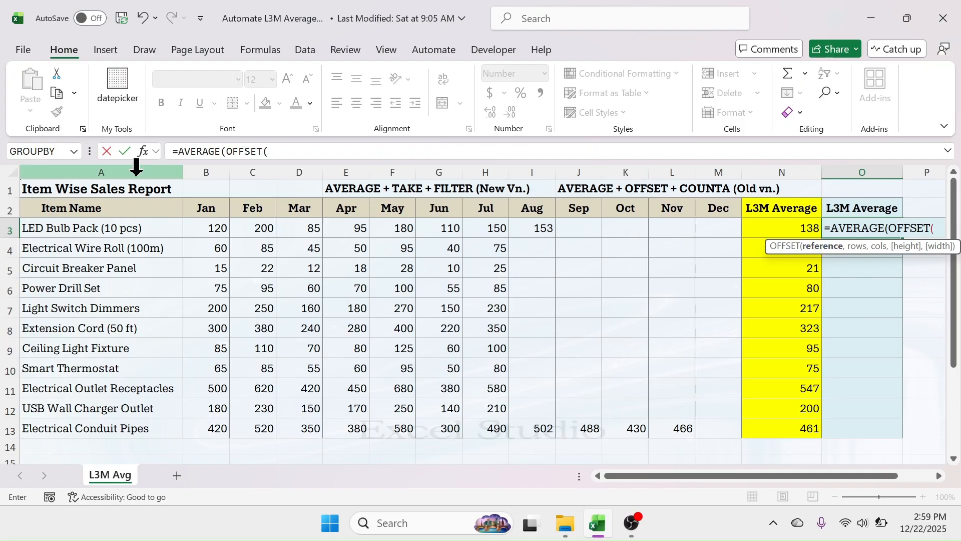
click(70, 227)
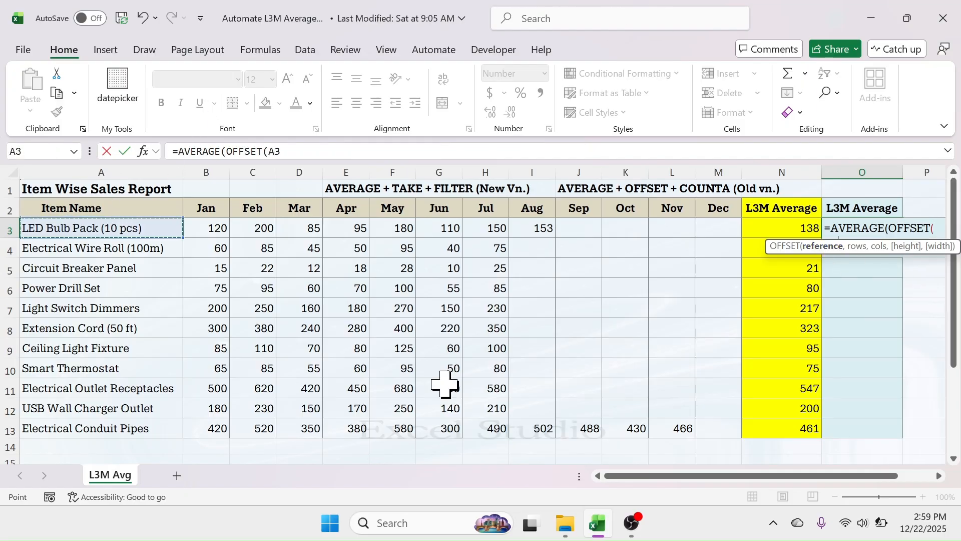
text(,0,)
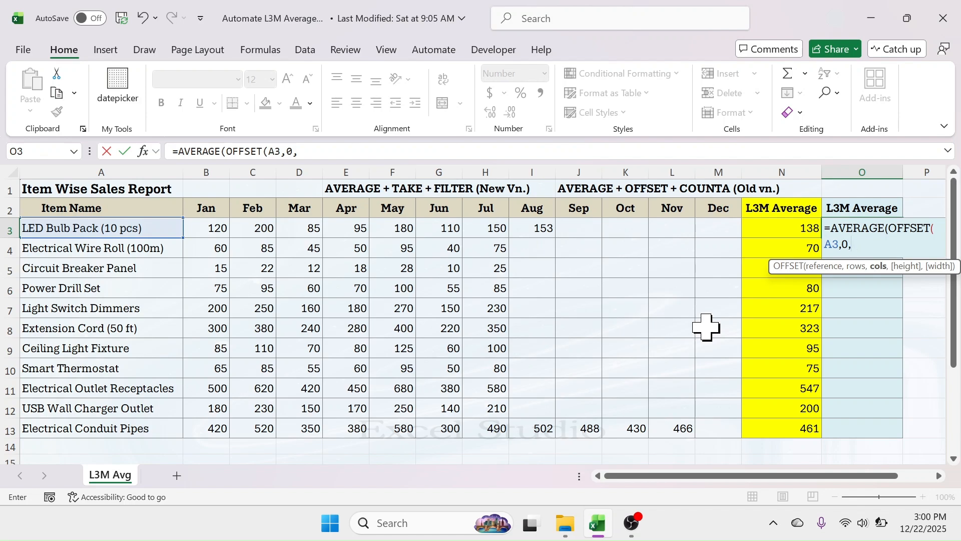
- Complete the O3 formula with COUNTA(B3:M3) columns, height 1 and width -3, giving =AVERAGE(OFFSET(A3,0,COUNTA(B3:M3),1,-3))
text(COUNTA)
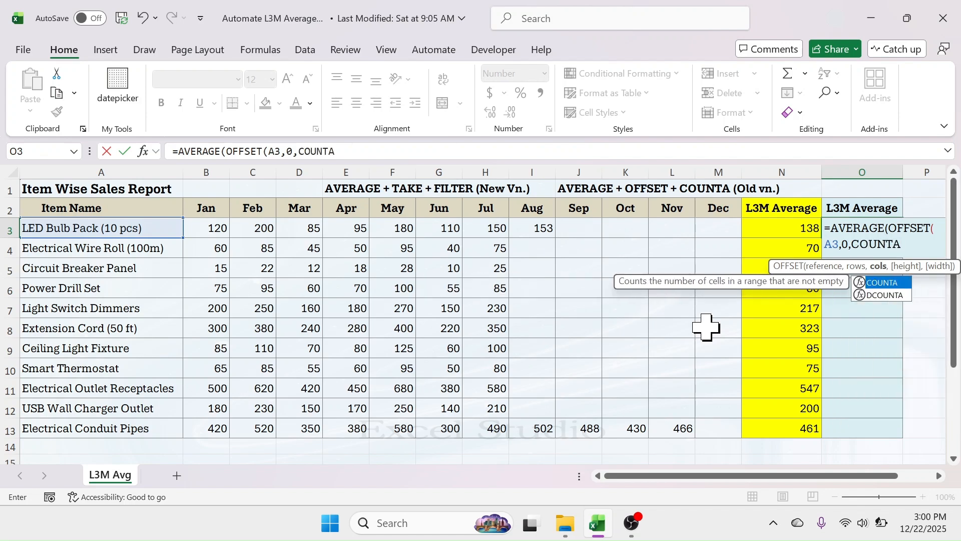
text(()
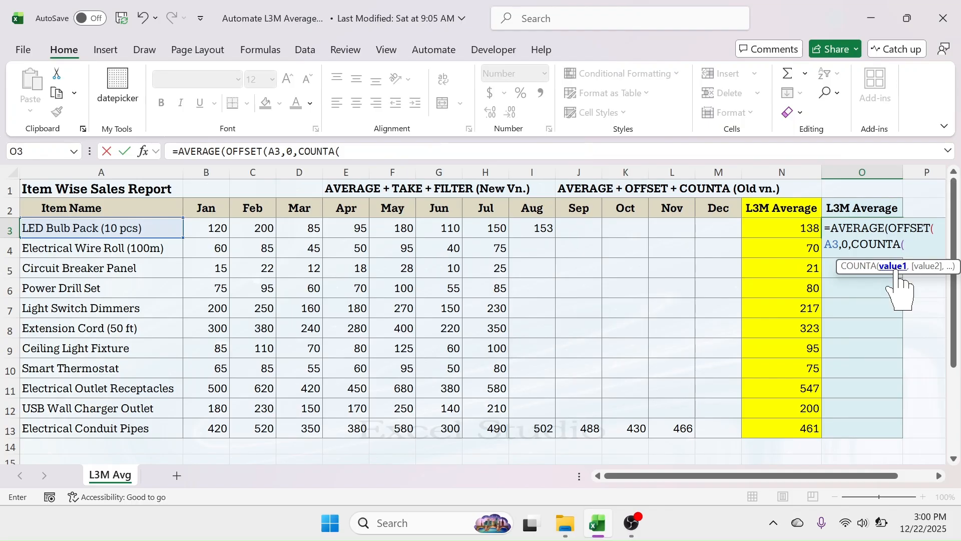
drag(209, 229, 709, 231)
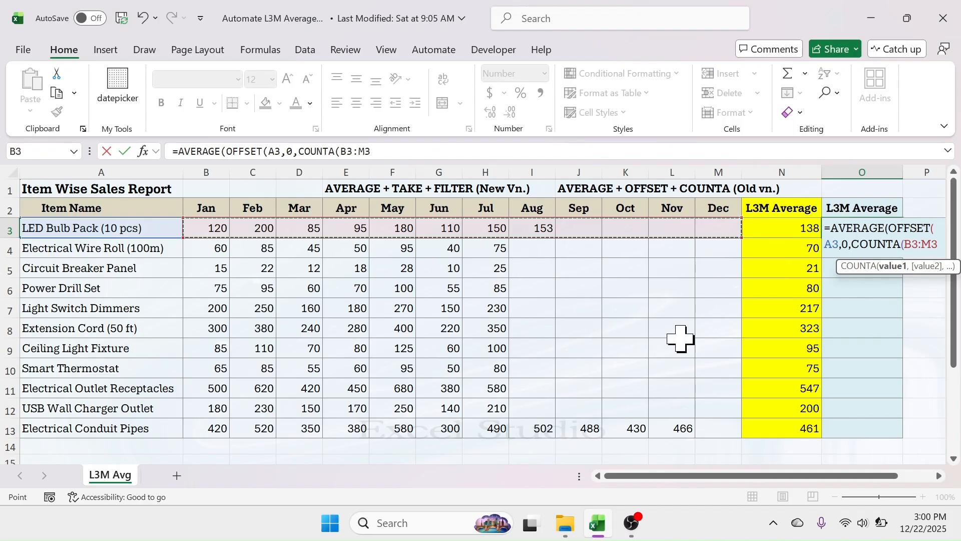
text(),)
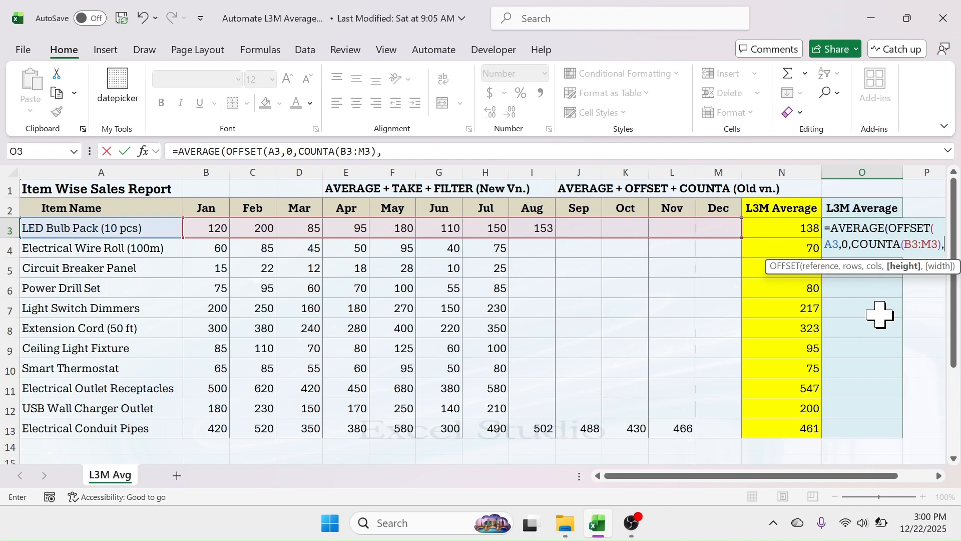
text(1,)
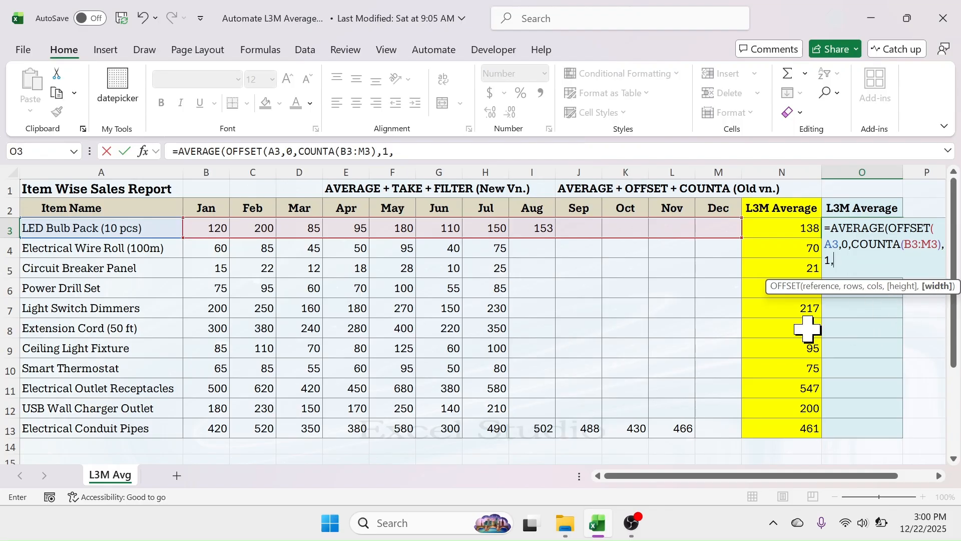
text(-3)
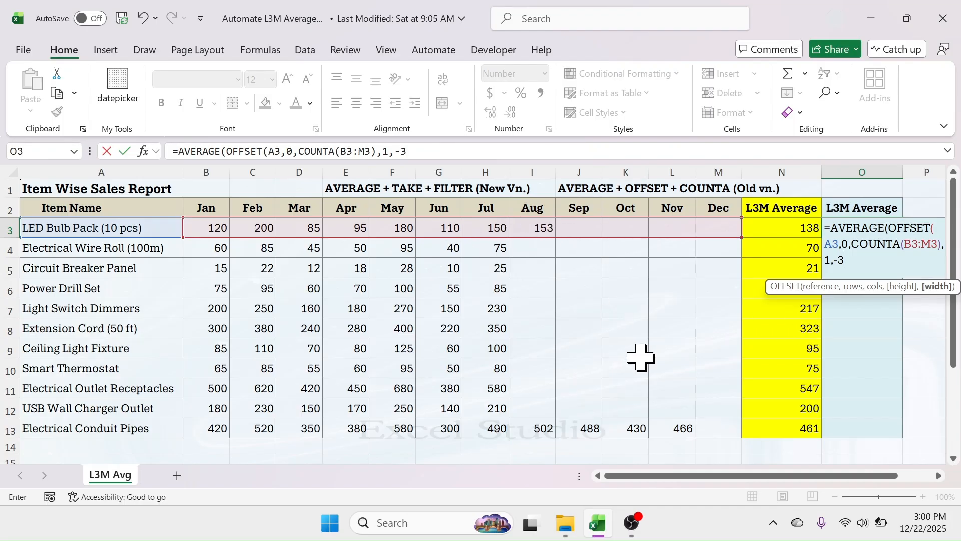
text())
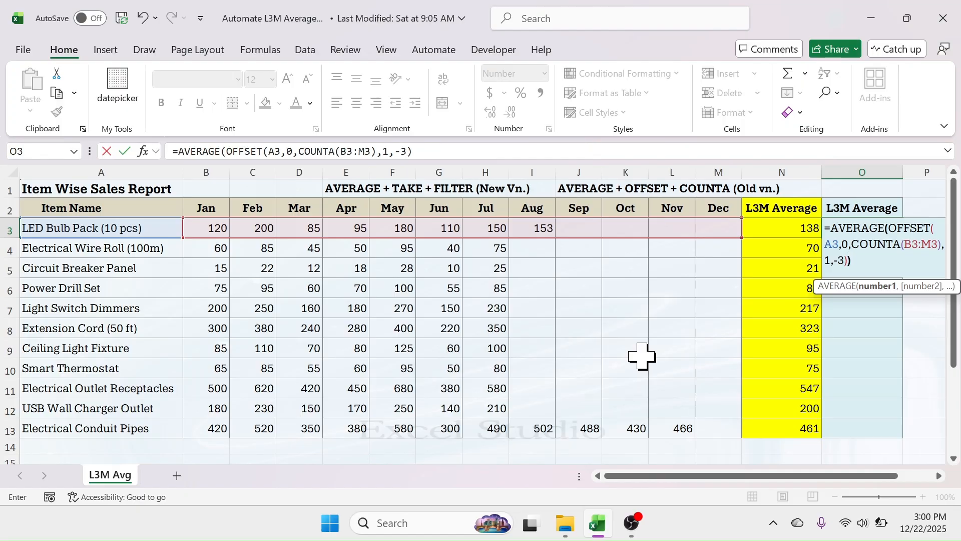
text())
key(Return)
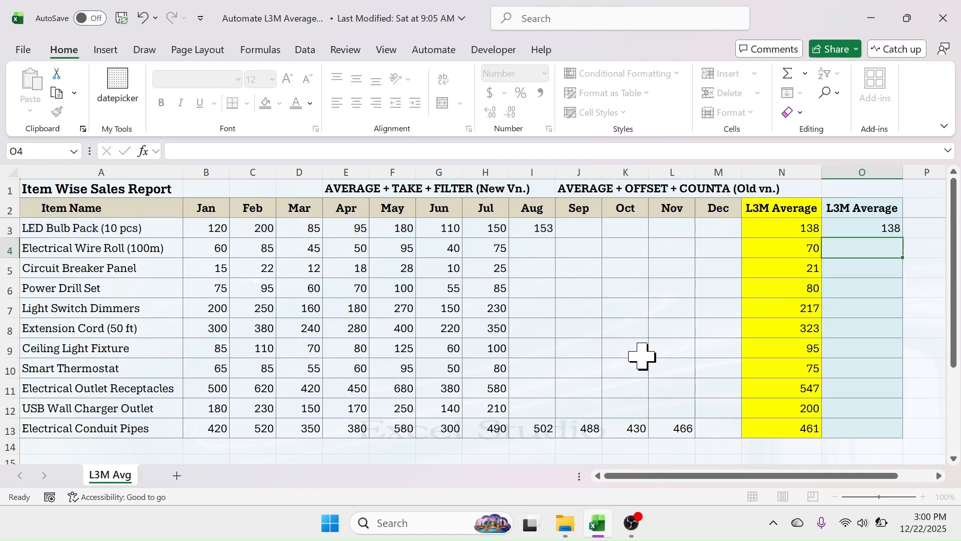
- Fill the O3 formula down through O13 for all items and check the copied formula in O8
click(847, 228)
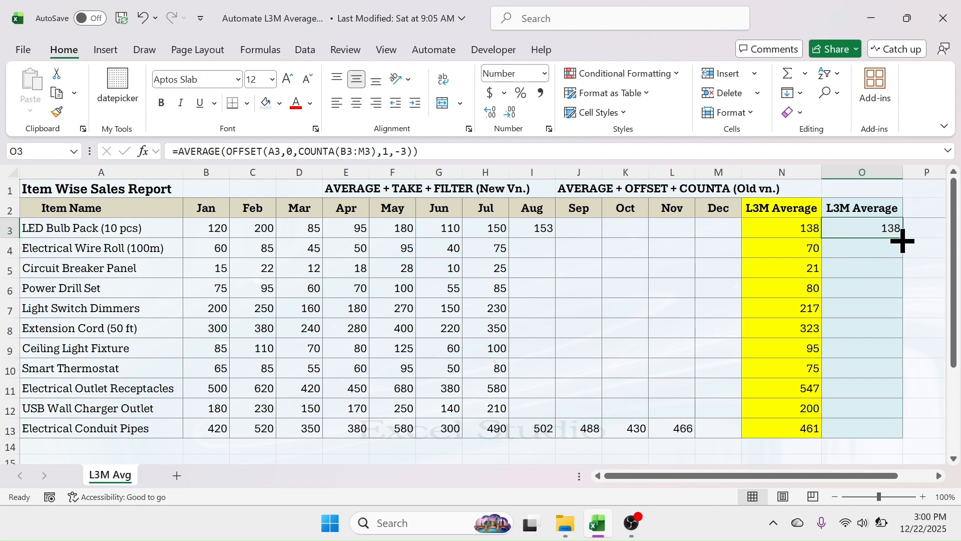
drag(902, 239, 896, 432)
click(880, 328)
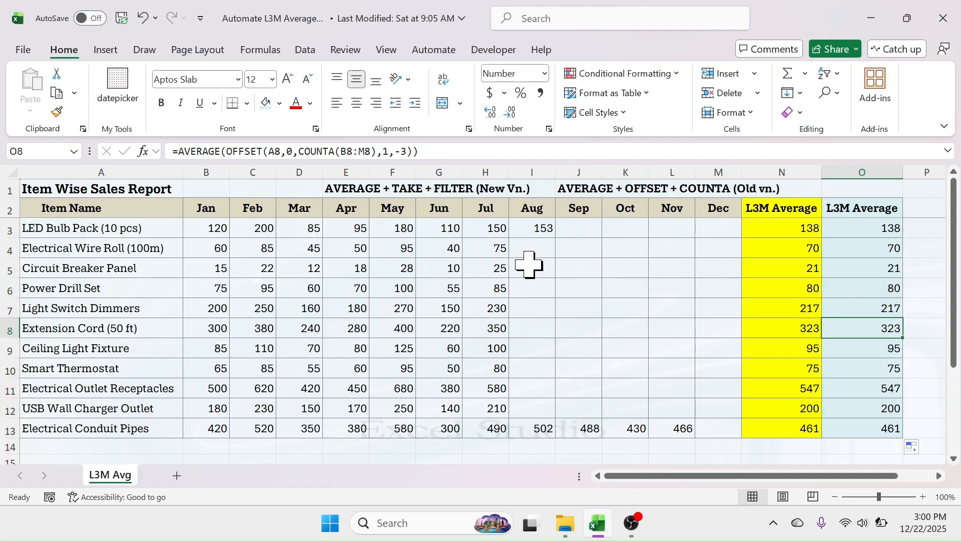
click(582, 230)
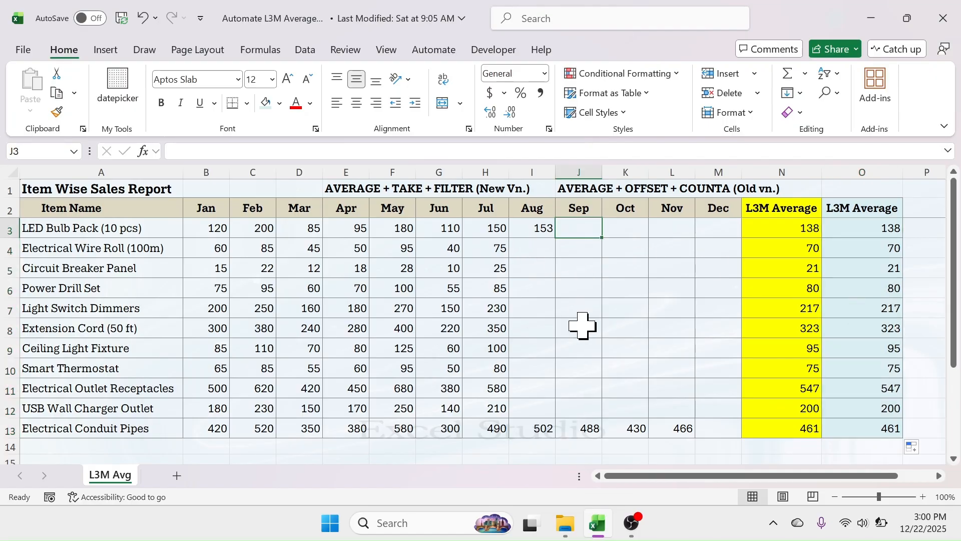
- Enter 146 as the September sales of LED Bulb Pack in J3 and check its average in O3
text(1)
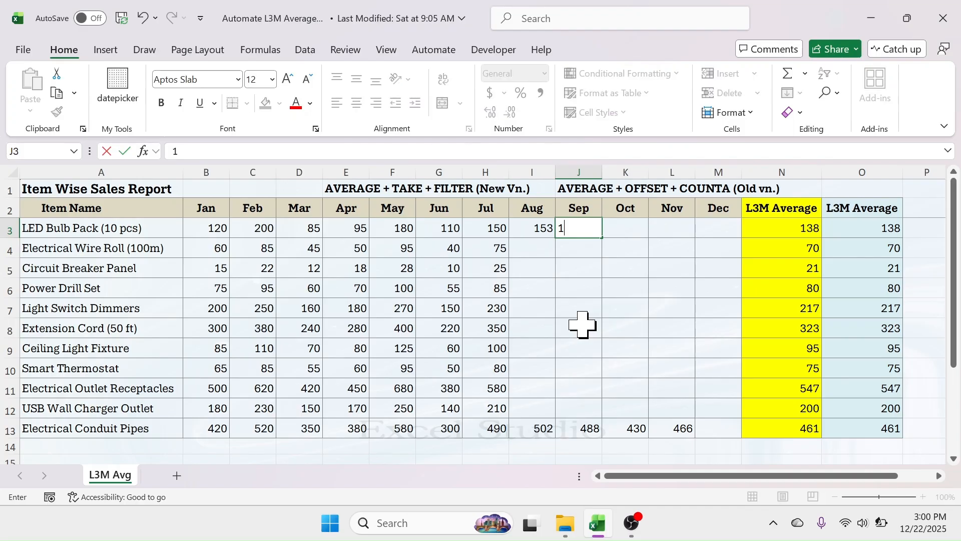
text(46)
key(Return)
click(881, 230)
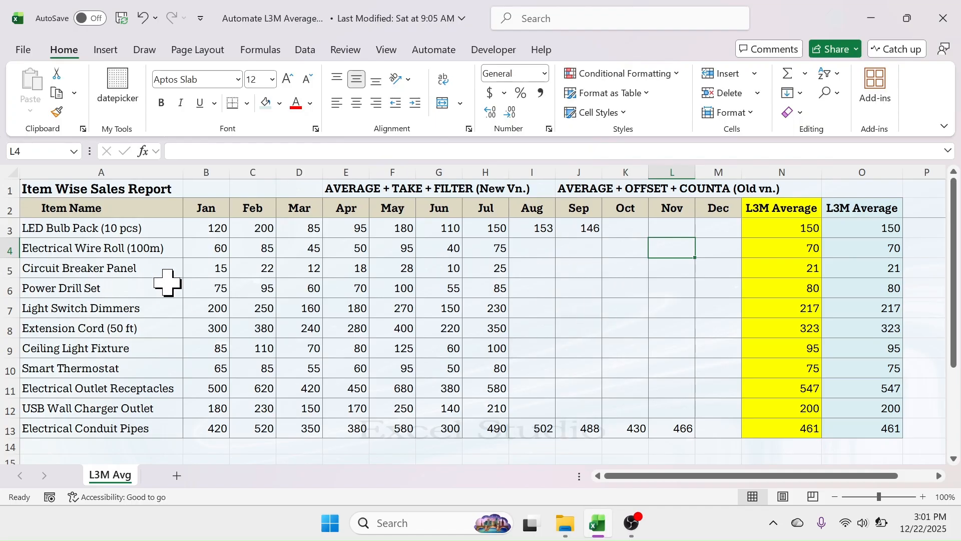
- Enter 0 for August and 60 for September in the Electrical Wire Roll row, and check the average of H4:J4
click(528, 254)
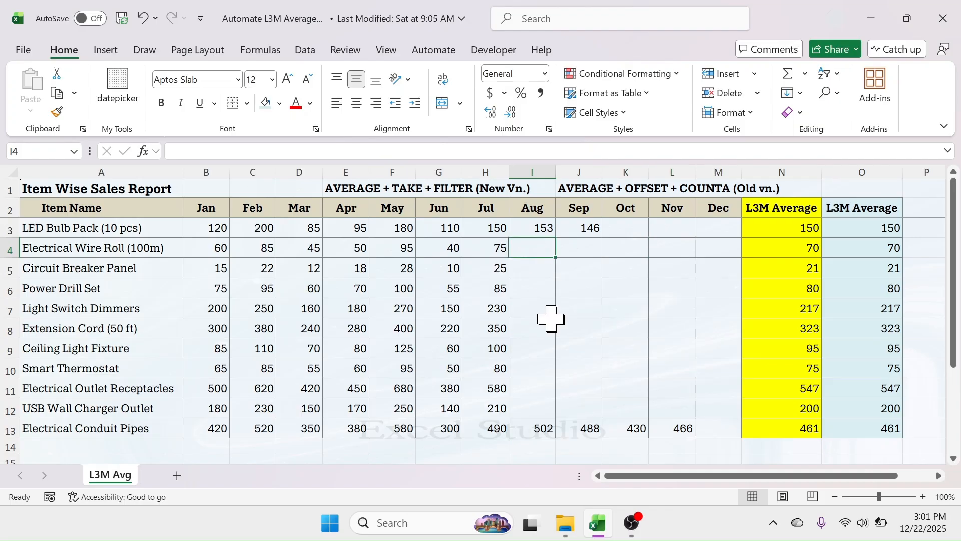
text(0)
click(549, 295)
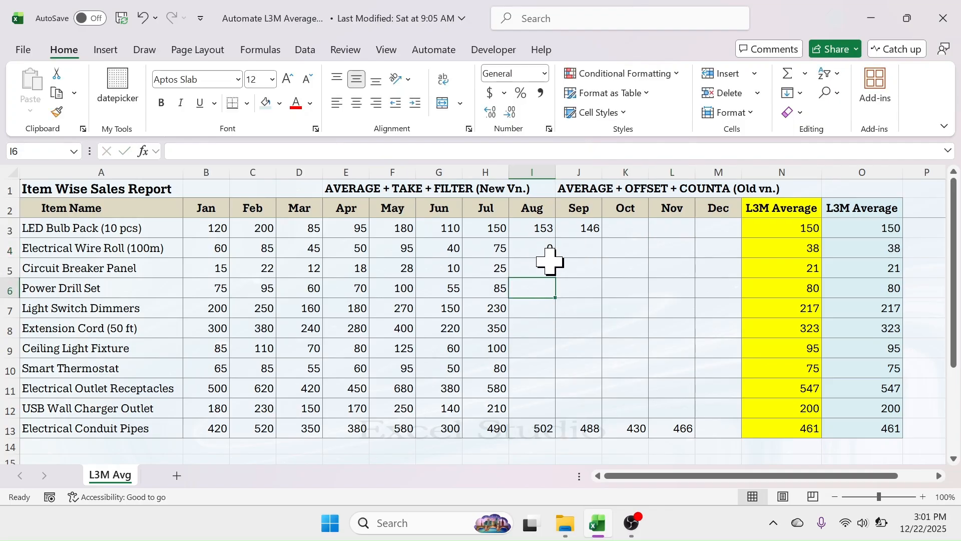
click(579, 249)
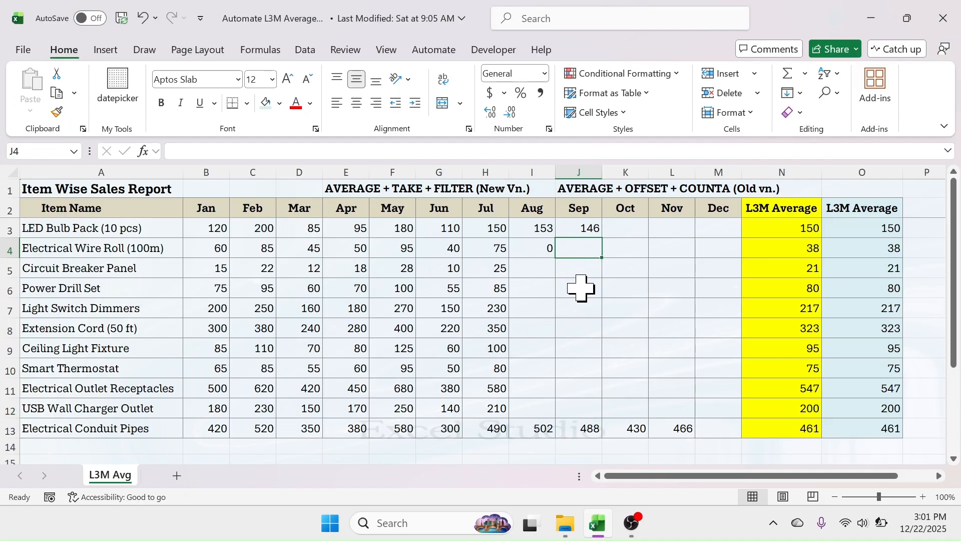
text(60)
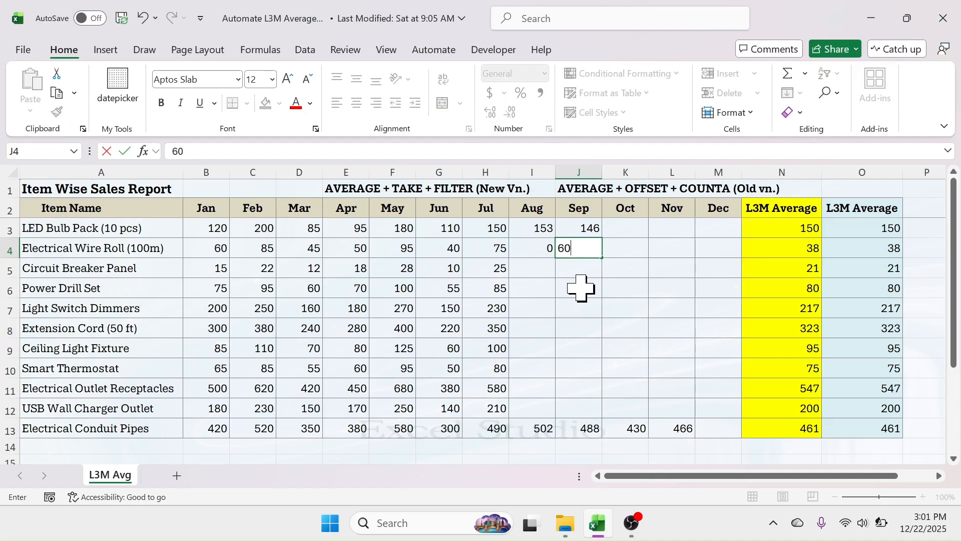
key(Return)
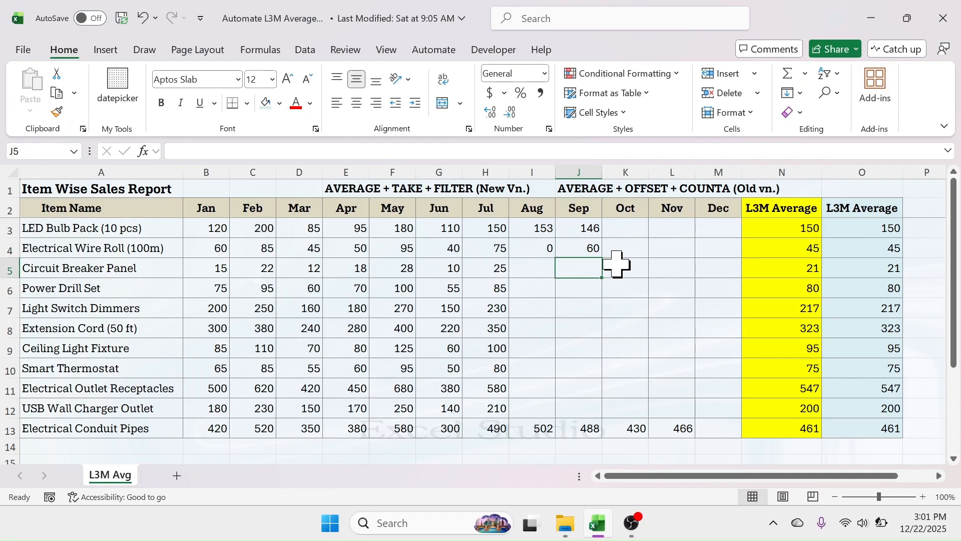
drag(507, 247, 575, 250)
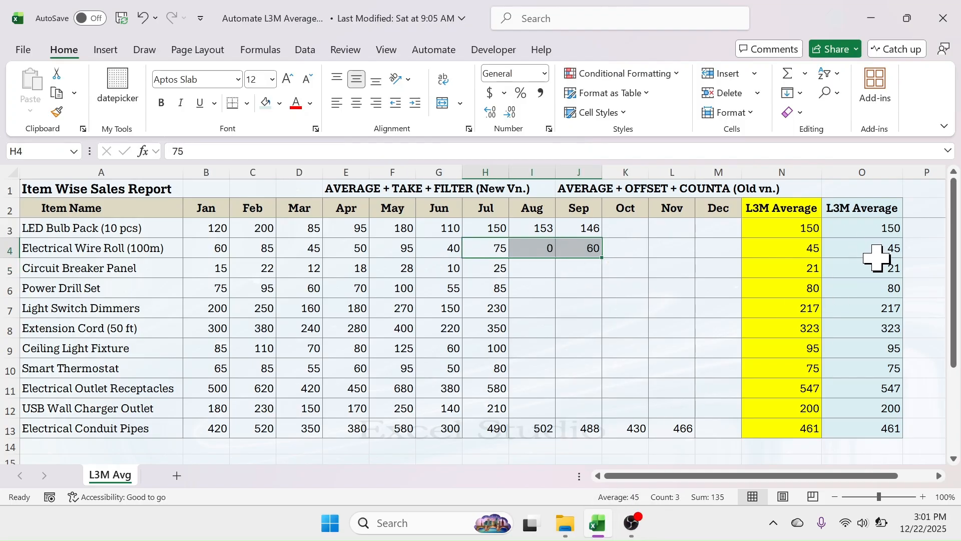
- Clear the Electrical Wire Roll's August value in I4 and compare the N4 average with the range G4:J4
click(532, 249)
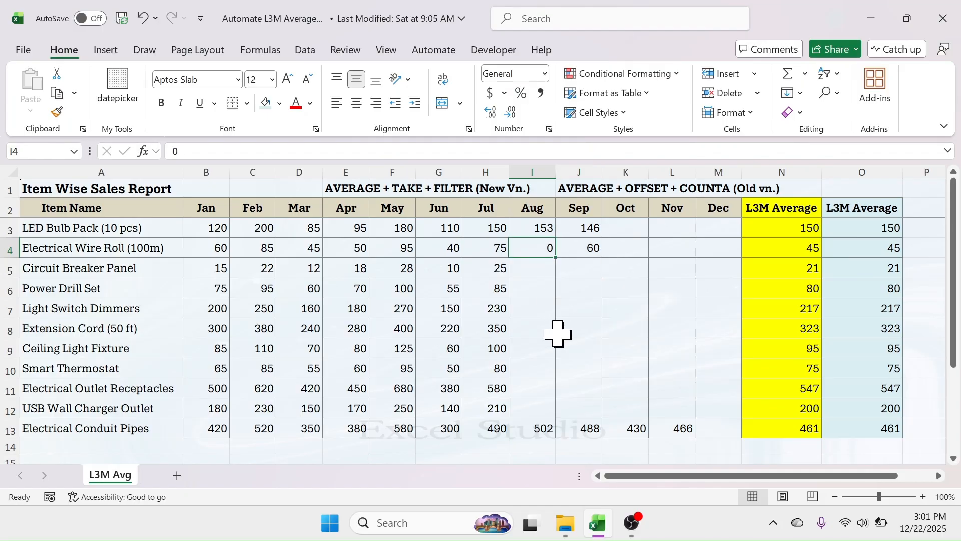
key(Delete)
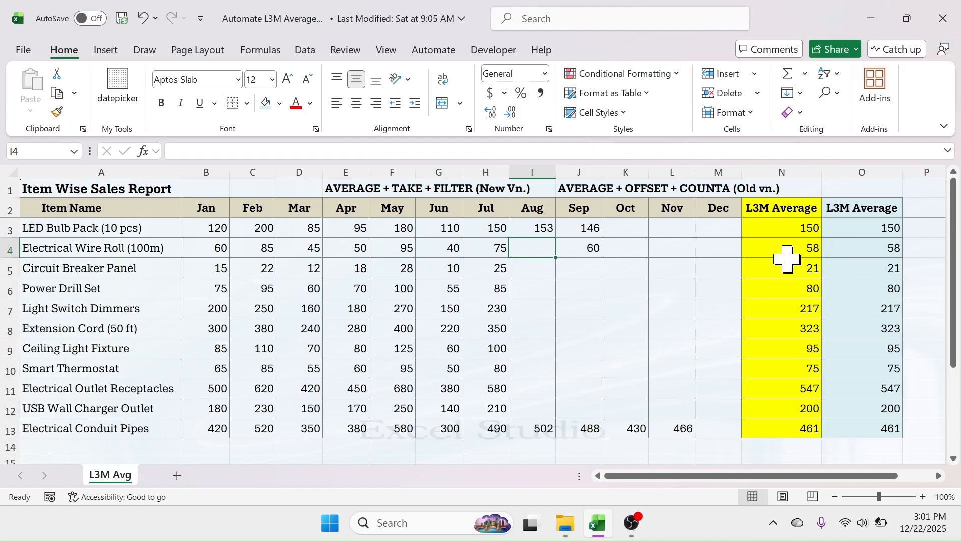
click(787, 251)
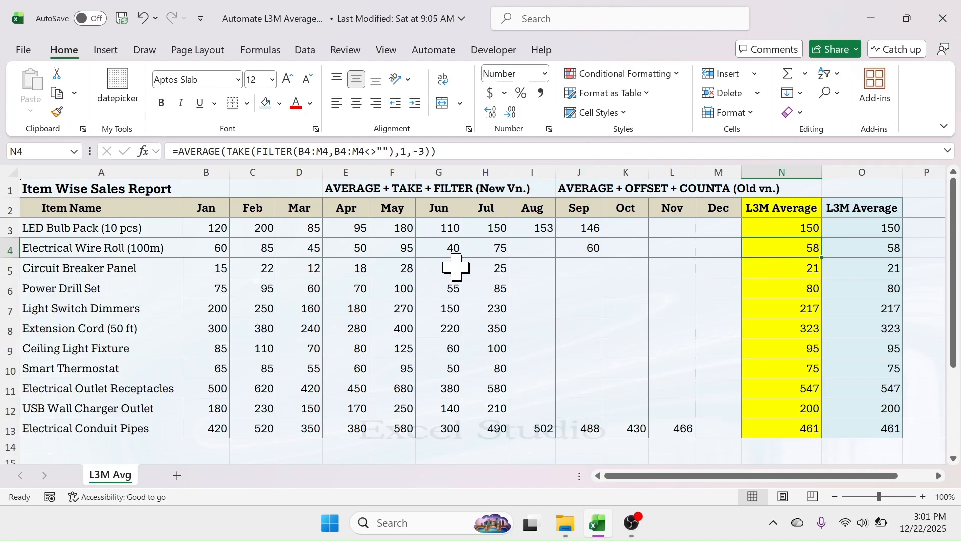
drag(444, 248, 579, 250)
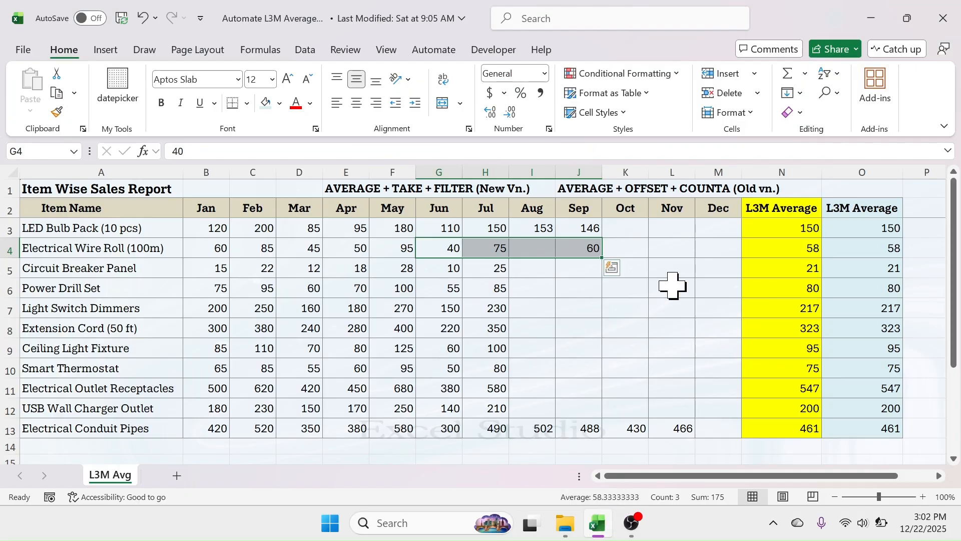
- Enter 0 as the Electrical Wire Roll's August sales in the blank cell I4
click(524, 248)
text(0)
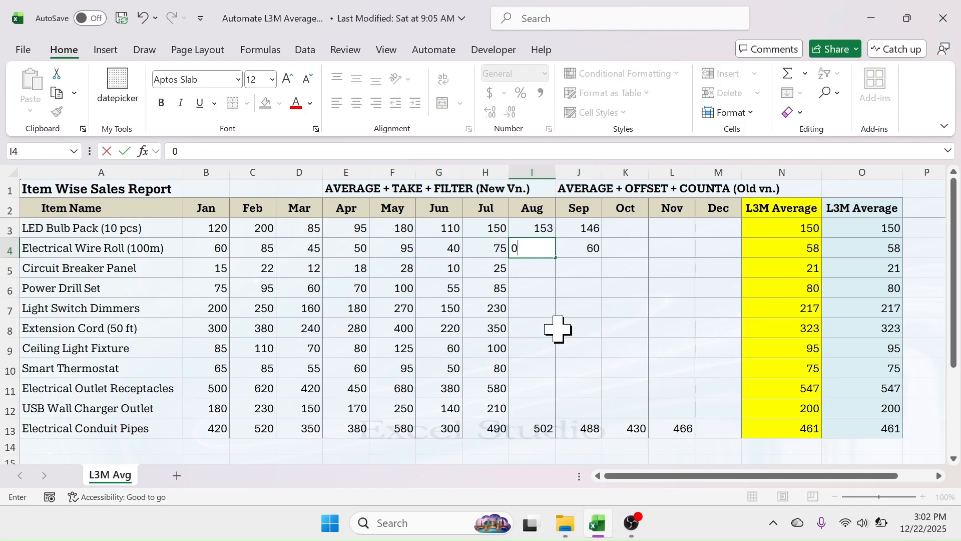
key(Return)
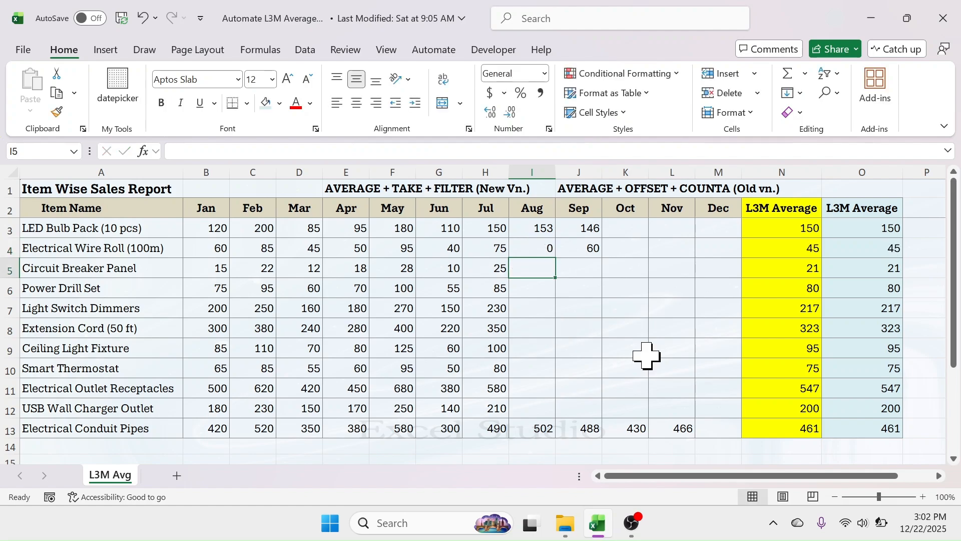